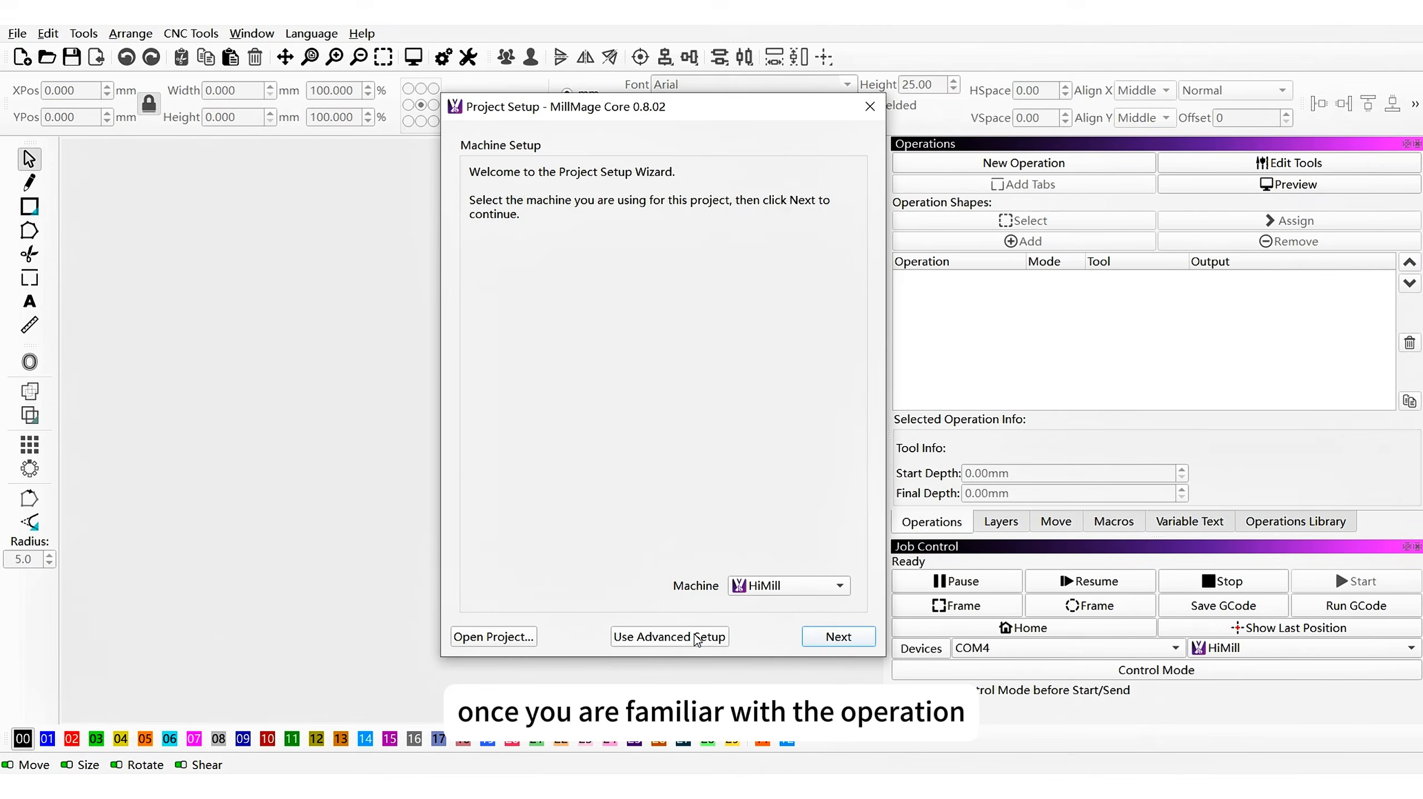
- Create a new project through the advanced setup with 100 mm stock width, 100 mm stock depth and the origin at Center
{"action": "left_click", "coordinate": [697, 638]}
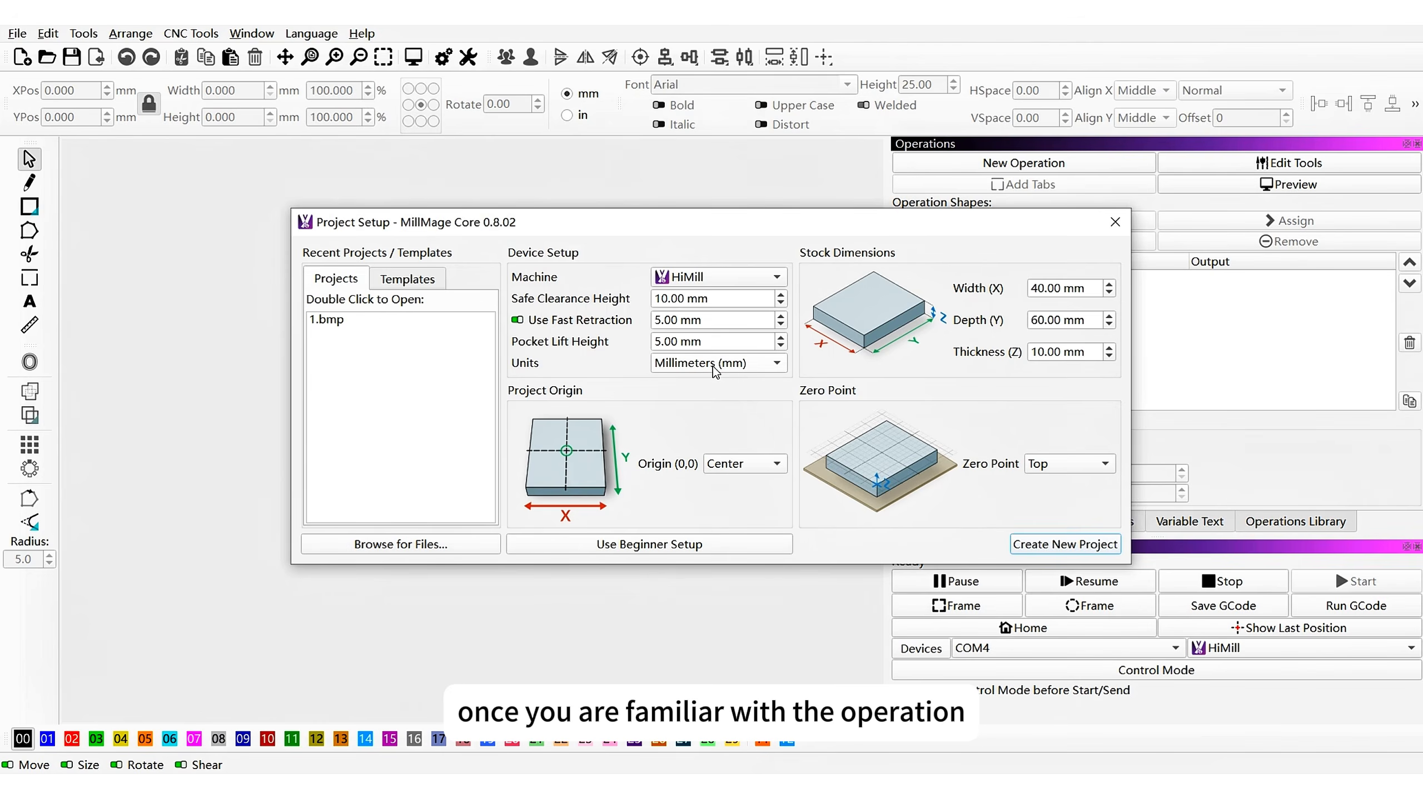
{"action": "double_click", "coordinate": [1061, 288]}
{"action": "type", "text": "100"}
{"action": "key", "text": "Tab"}
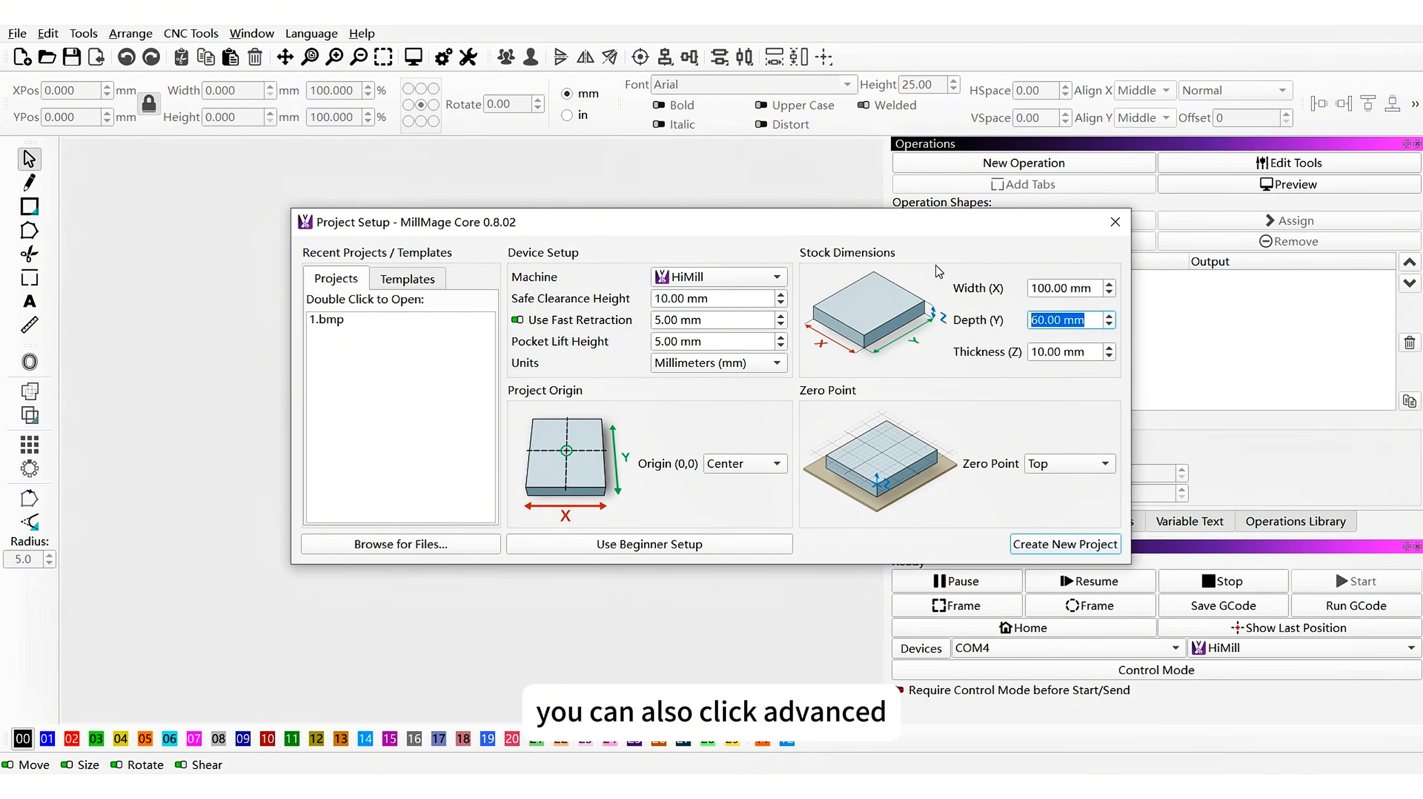
{"action": "type", "text": "100"}
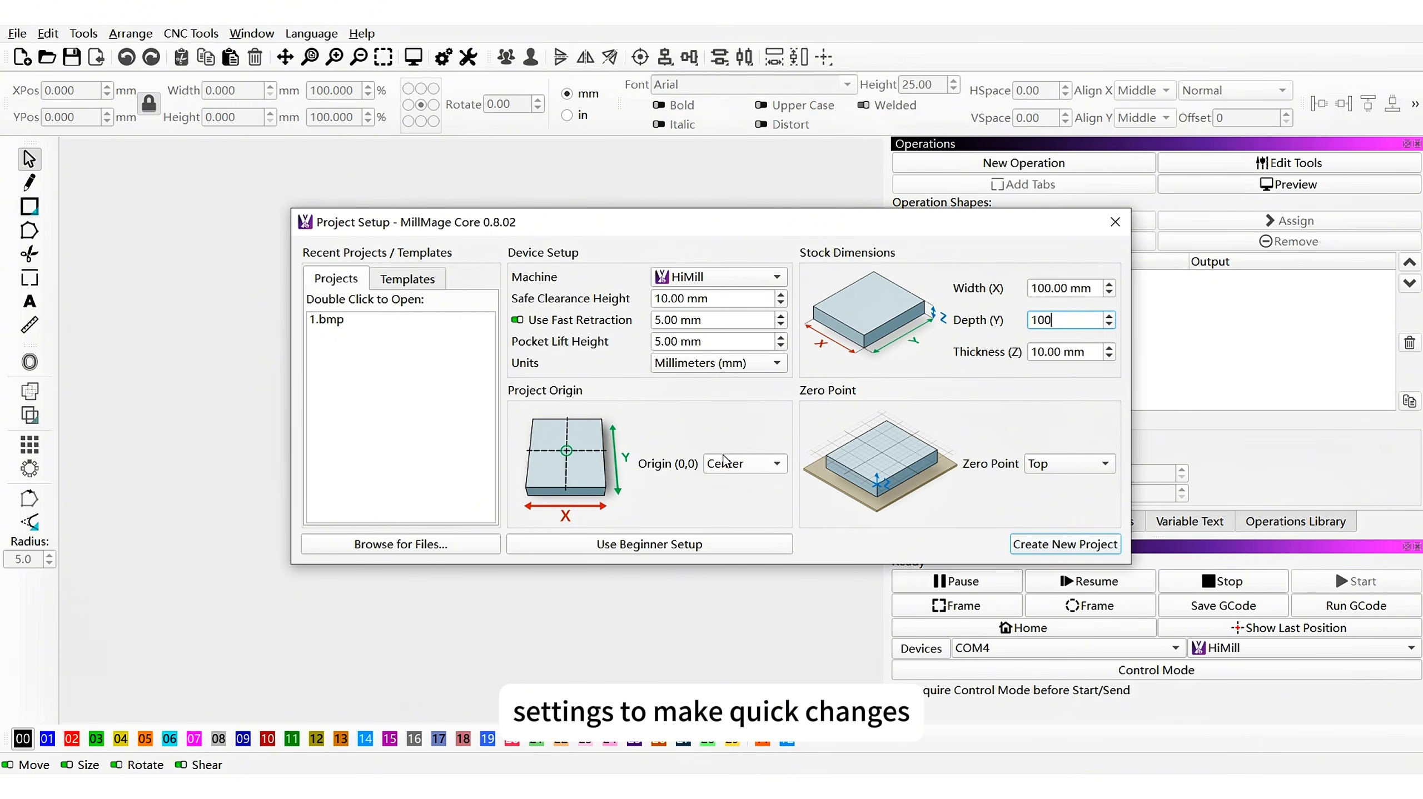
{"action": "left_click", "coordinate": [723, 461]}
{"action": "left_click", "coordinate": [725, 464]}
{"action": "left_click", "coordinate": [1041, 544]}
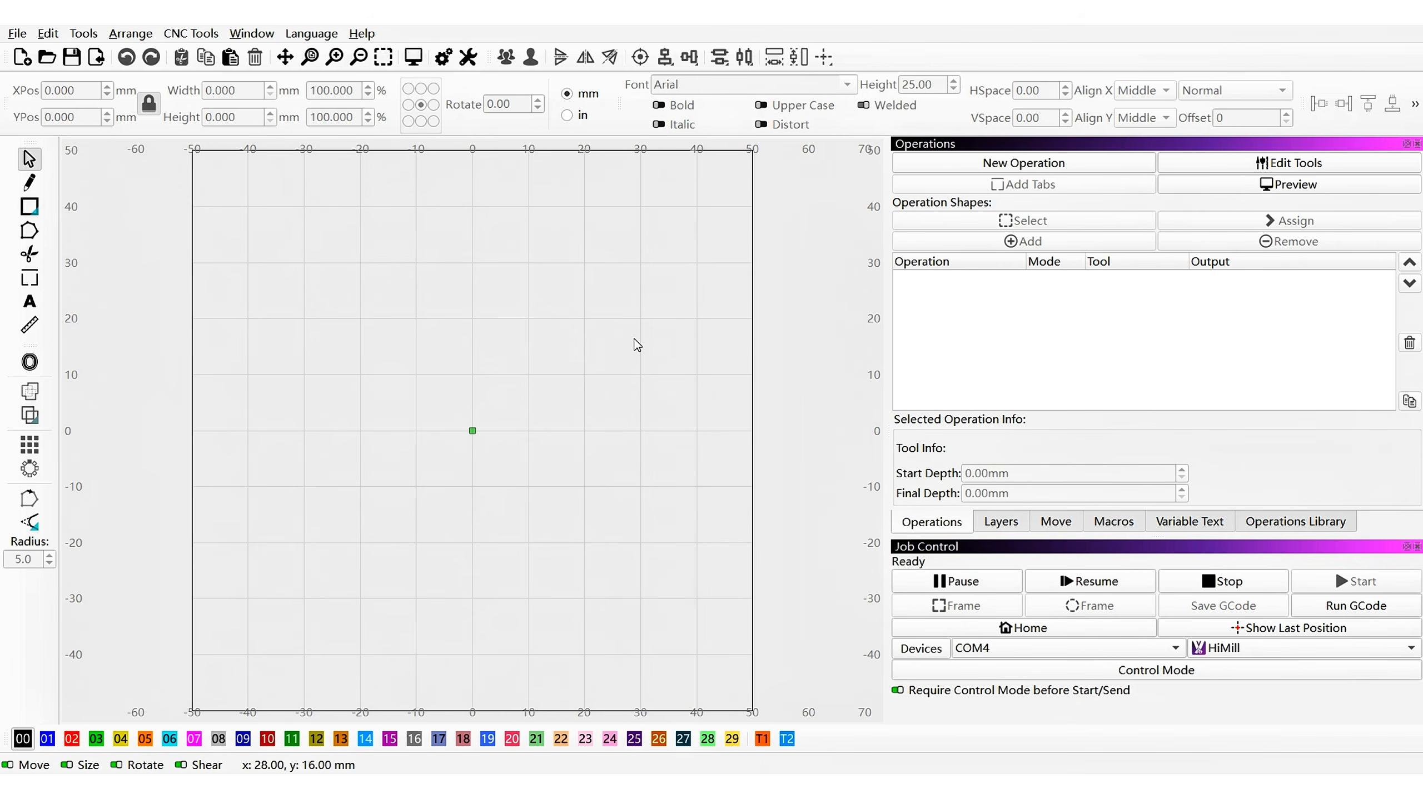
- Load the design file containing the circle, octagon and star outlines into the project
{"action": "left_click", "coordinate": [103, 64]}
{"action": "scroll", "coordinate": [318, 246], "scroll_direction": "down", "scroll_amount": 2}
{"action": "double_click", "coordinate": [403, 202]}
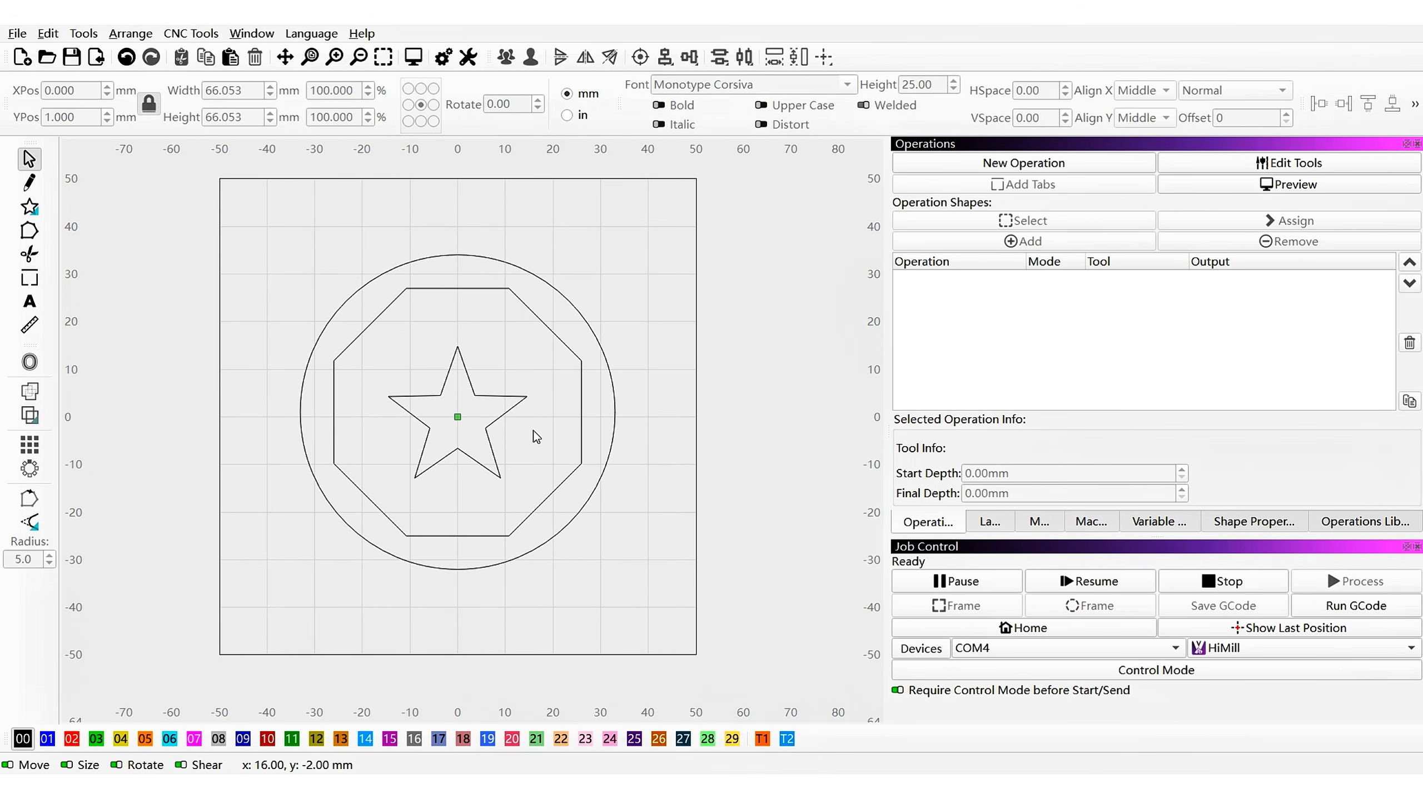
- Select the star and the outer circle and start a new Pocket operation for them
{"action": "left_click", "coordinate": [499, 394]}
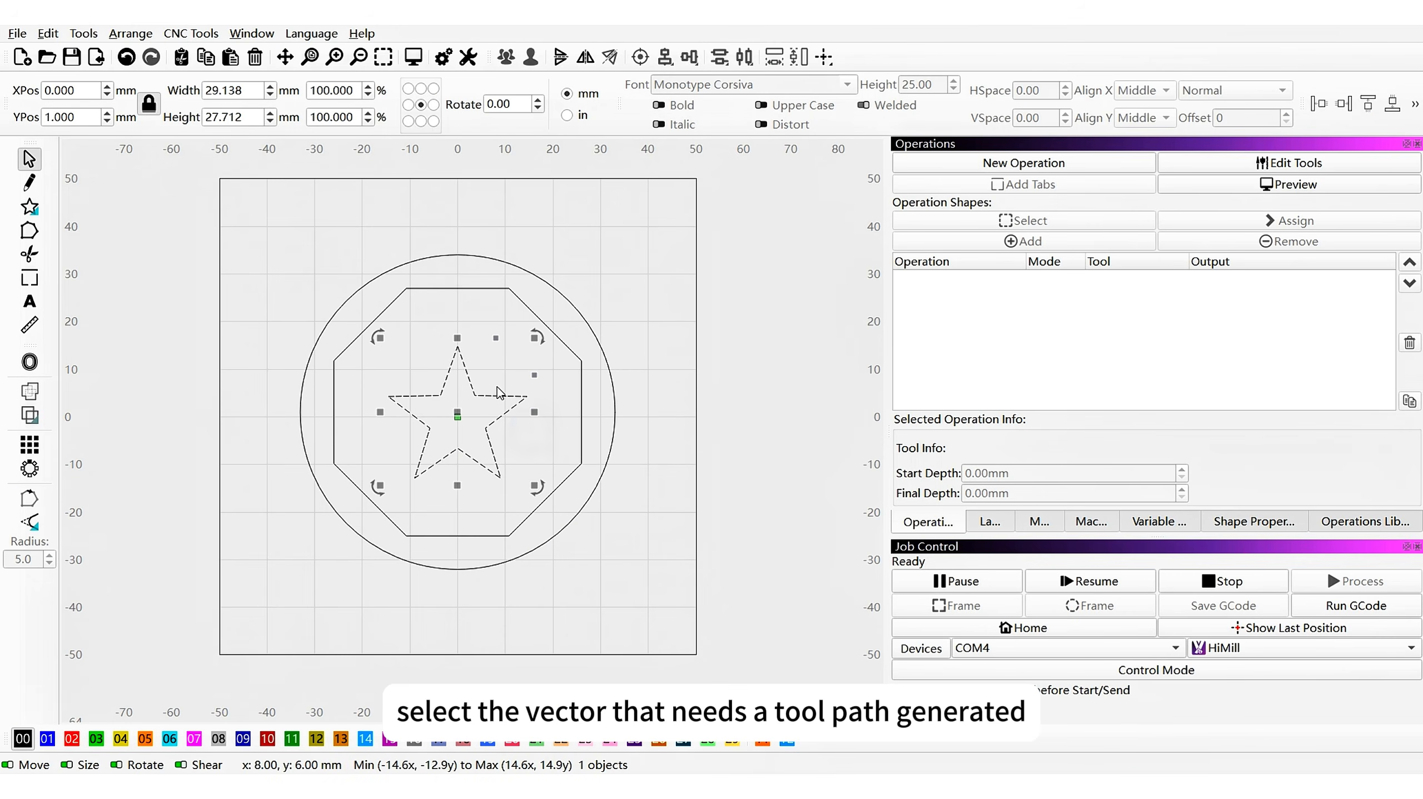
{"action": "left_click", "coordinate": [618, 427], "text": "shift"}
{"action": "left_click_drag", "start_coordinate": [623, 436], "coordinate": [608, 413], "text": "shift"}
{"action": "left_click", "coordinate": [987, 166]}
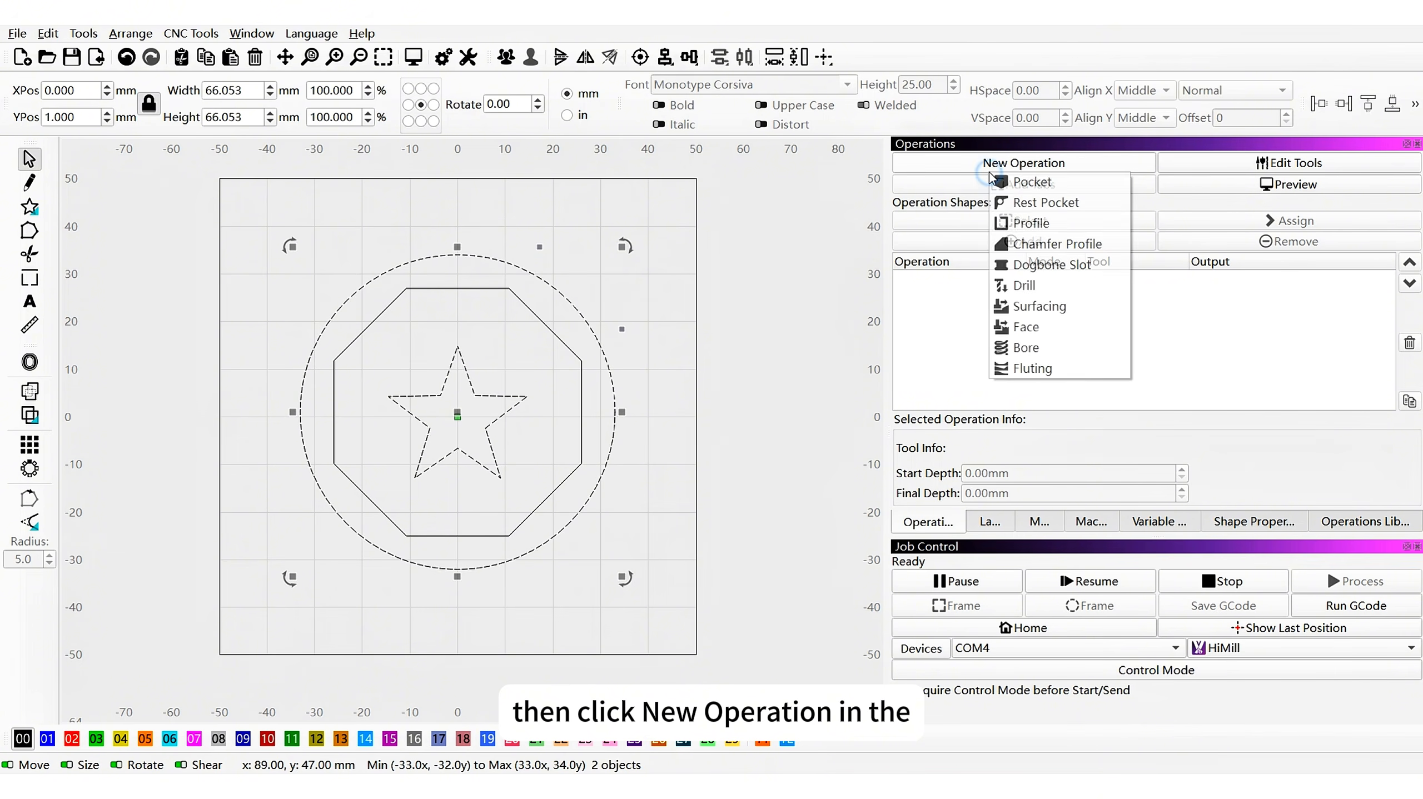
{"action": "left_click", "coordinate": [1007, 184]}
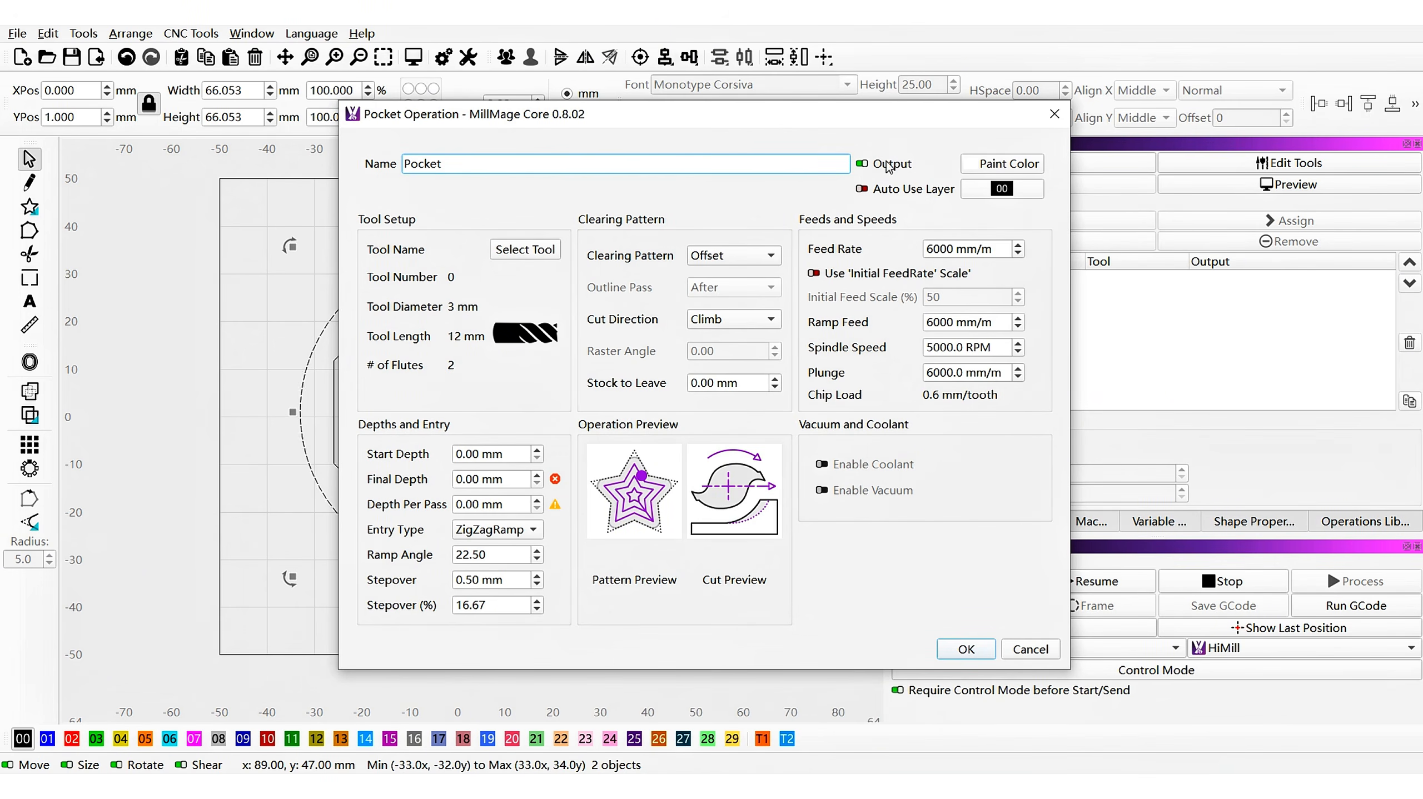
- Assign the 2.5 mm end mill (2mm 2 Flute Endmill) from the Baltic Birch library to the pocket, leaving its tool properties unedited
{"action": "left_click_drag", "start_coordinate": [767, 118], "coordinate": [1062, 107]}
{"action": "left_click", "coordinate": [821, 238]}
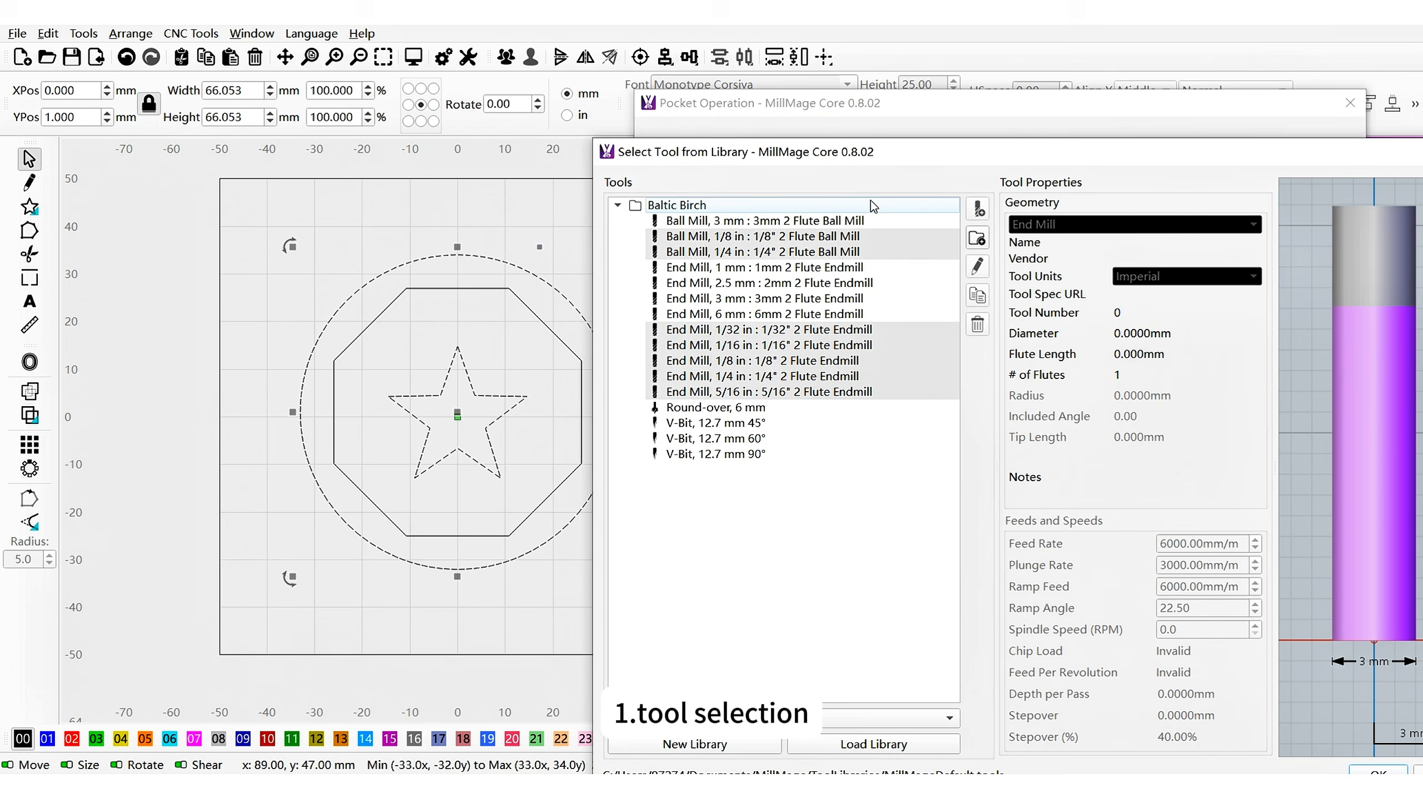
{"action": "left_click", "coordinate": [773, 285]}
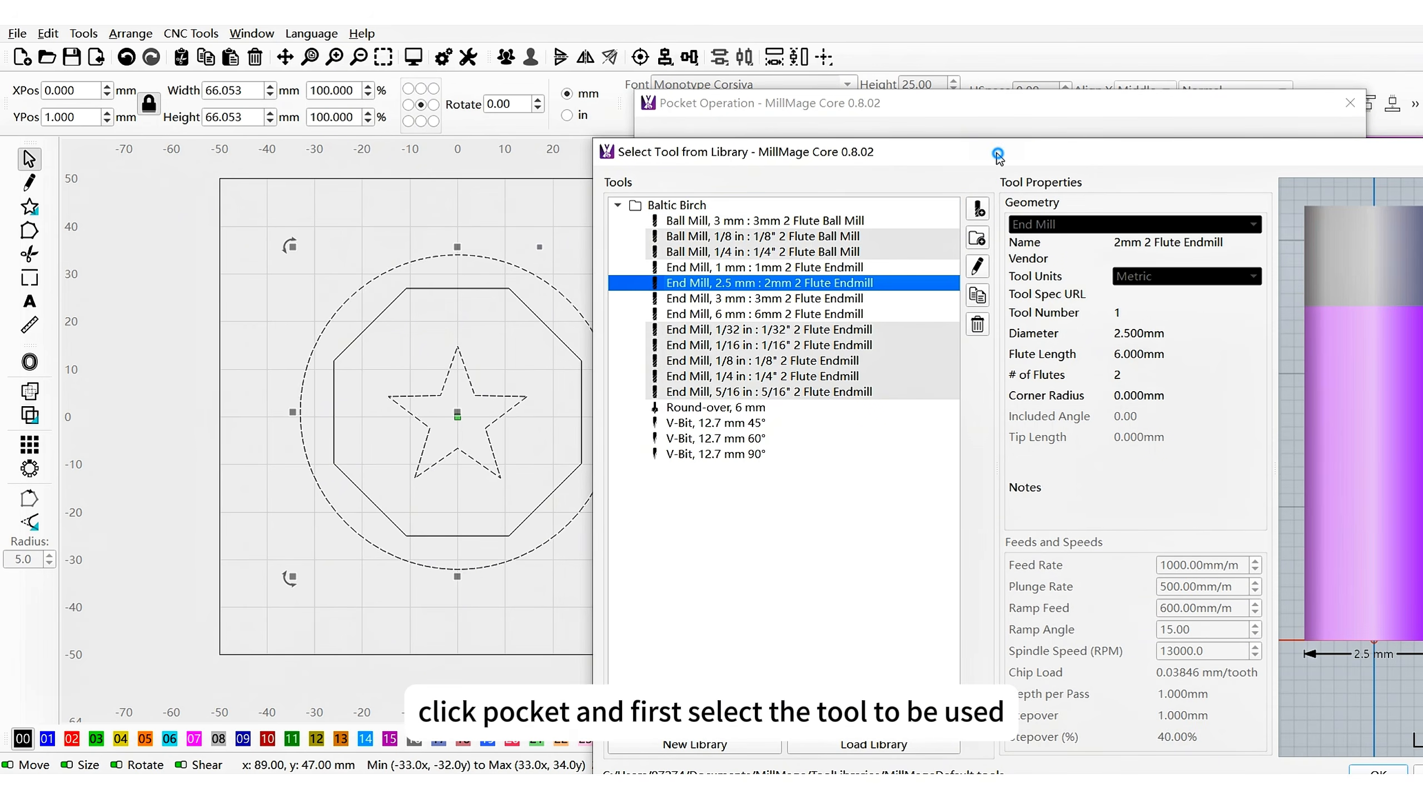
{"action": "left_click_drag", "start_coordinate": [999, 156], "coordinate": [877, 94]}
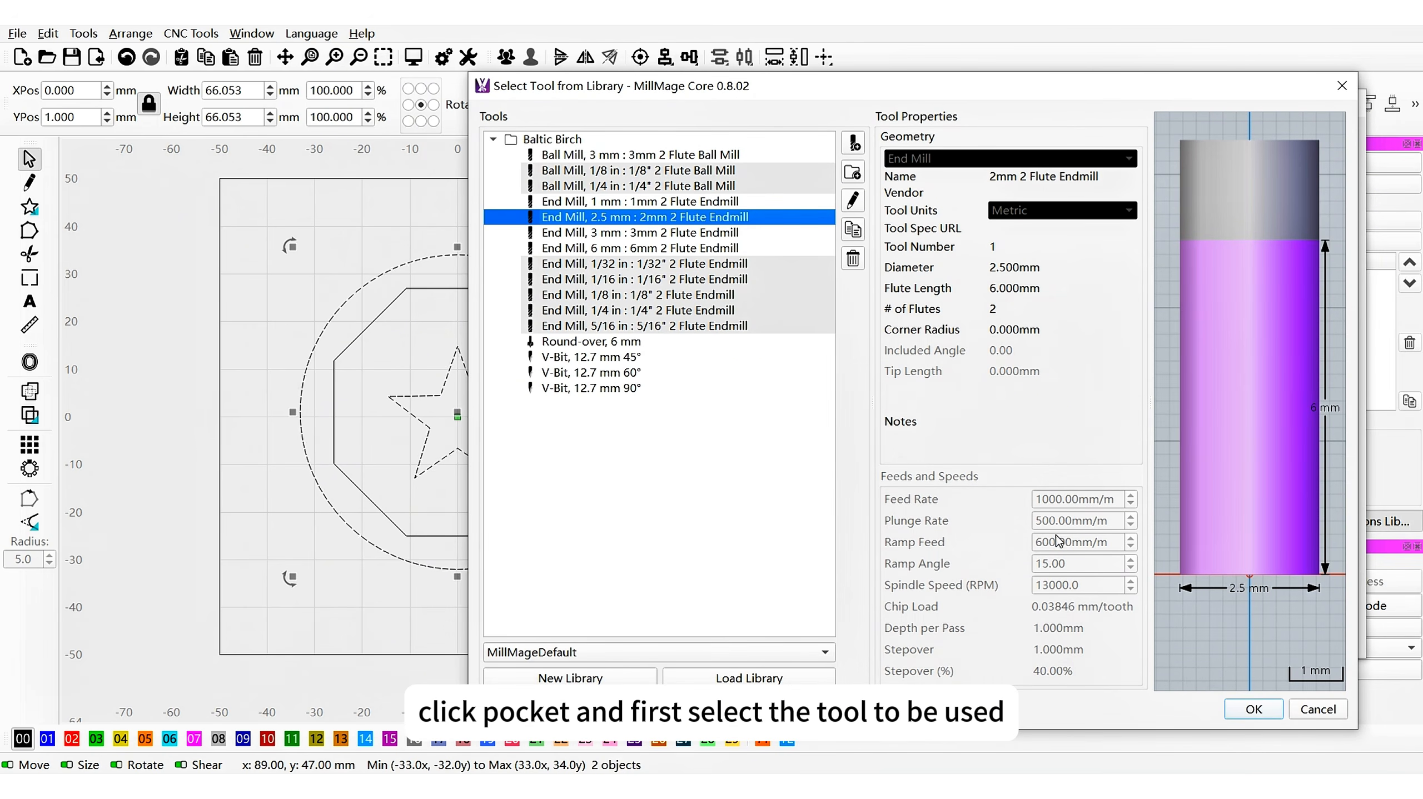
{"action": "left_click", "coordinate": [851, 200]}
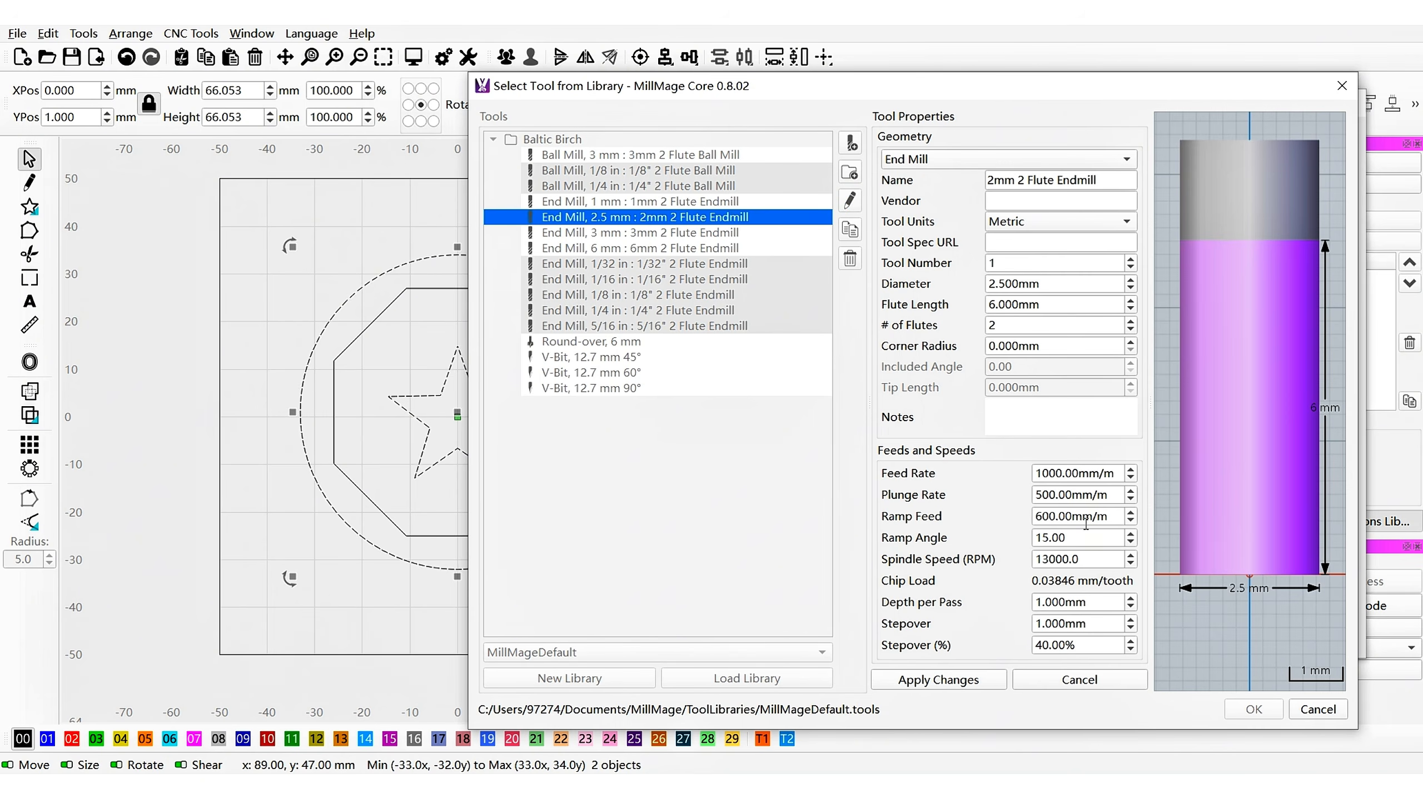
{"action": "left_click", "coordinate": [1083, 624]}
{"action": "left_click", "coordinate": [1074, 684]}
{"action": "left_click", "coordinate": [1280, 709]}
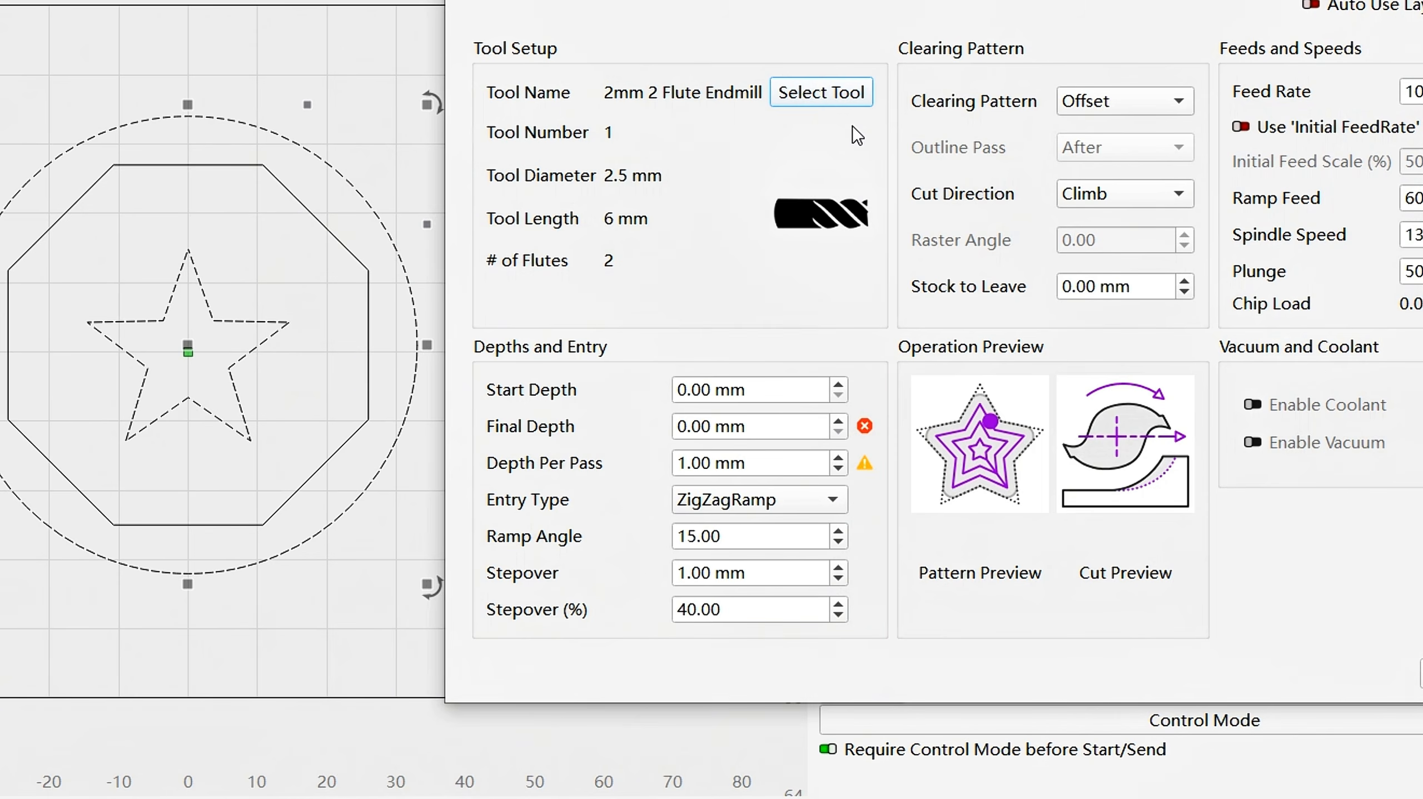
- Set the pocket's final depth to 2 mm, keeping start depth 0 mm, depth per pass 1 mm, ramp angle 15 and stepover 1 mm
{"action": "triple_click", "coordinate": [759, 388]}
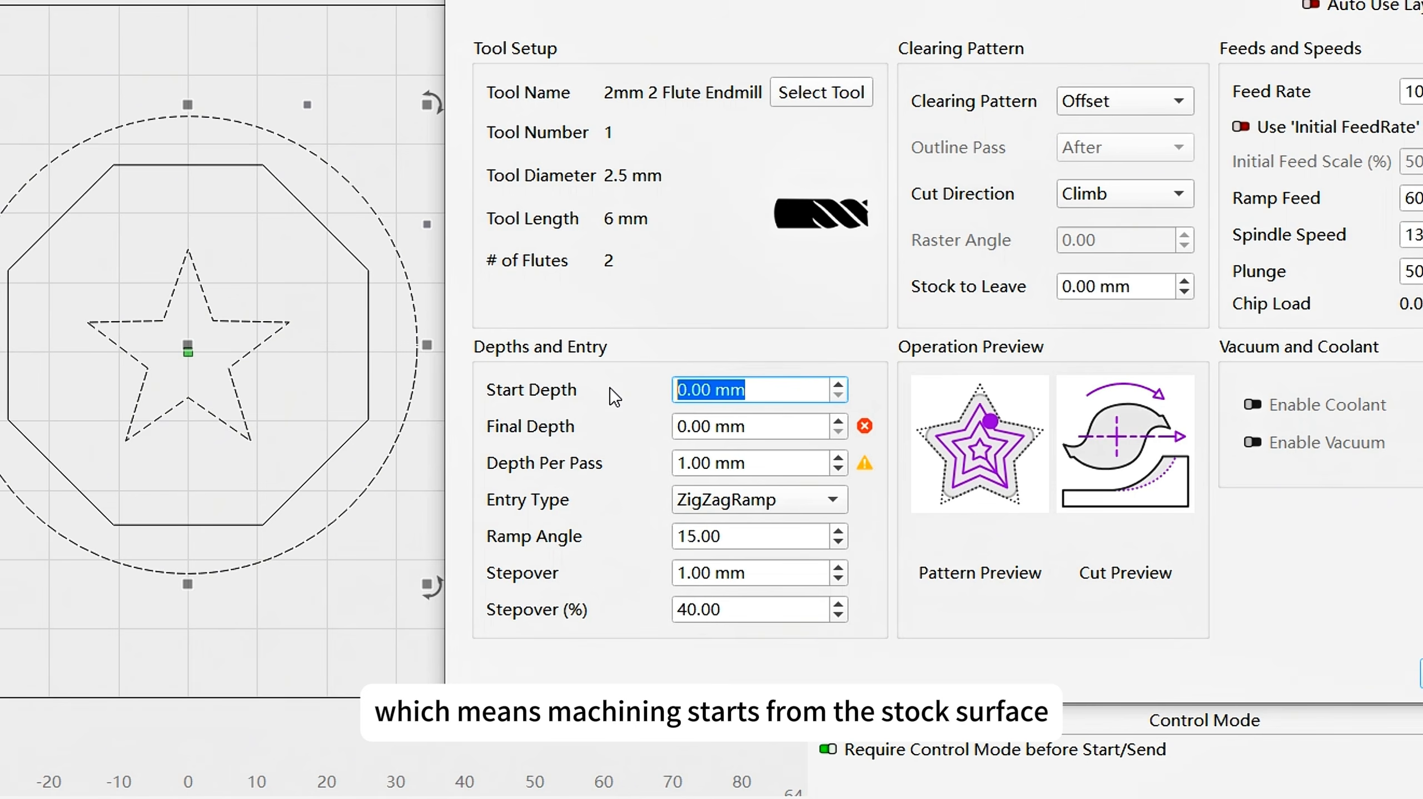
{"action": "triple_click", "coordinate": [767, 423]}
{"action": "type", "text": "2"}
{"action": "left_click", "coordinate": [767, 468]}
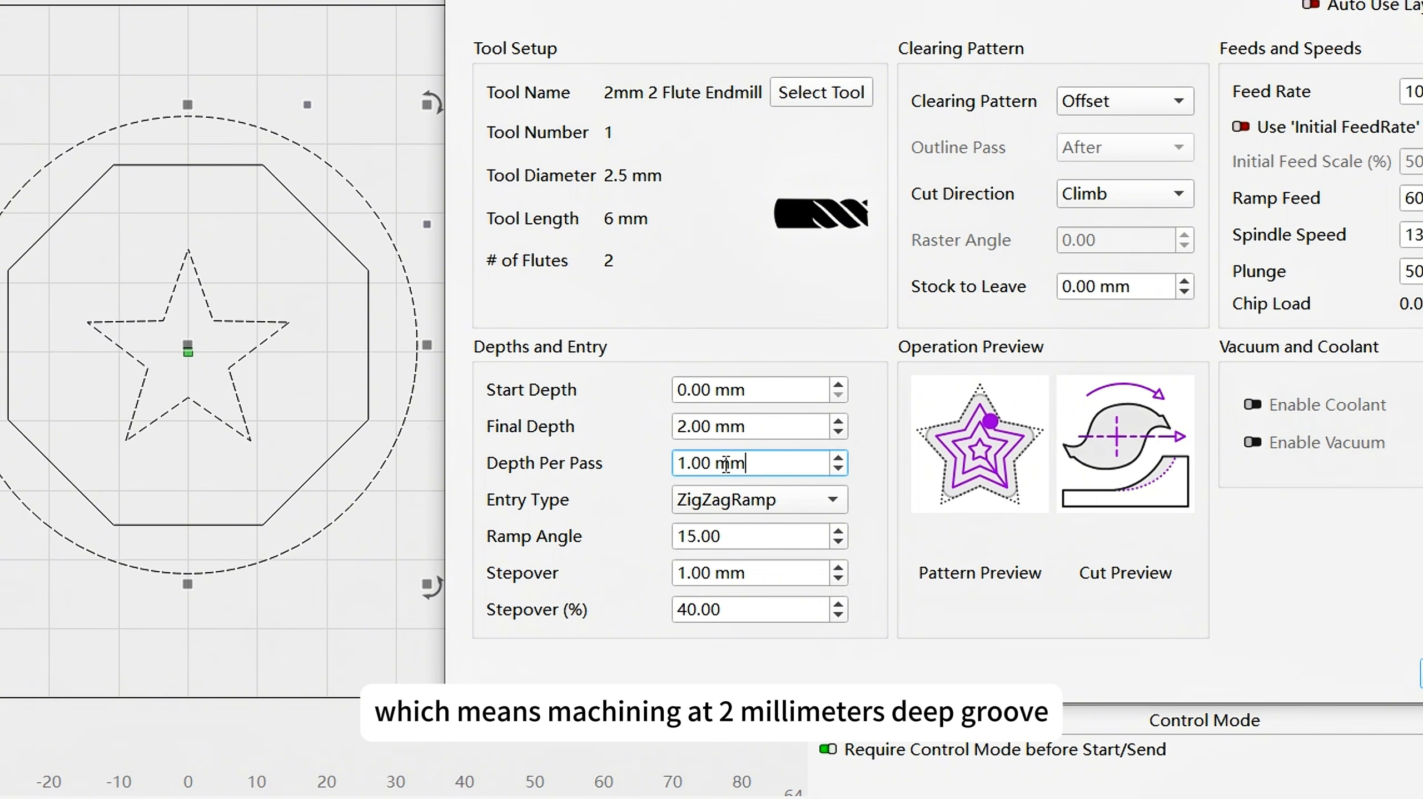
{"action": "left_click", "coordinate": [766, 463]}
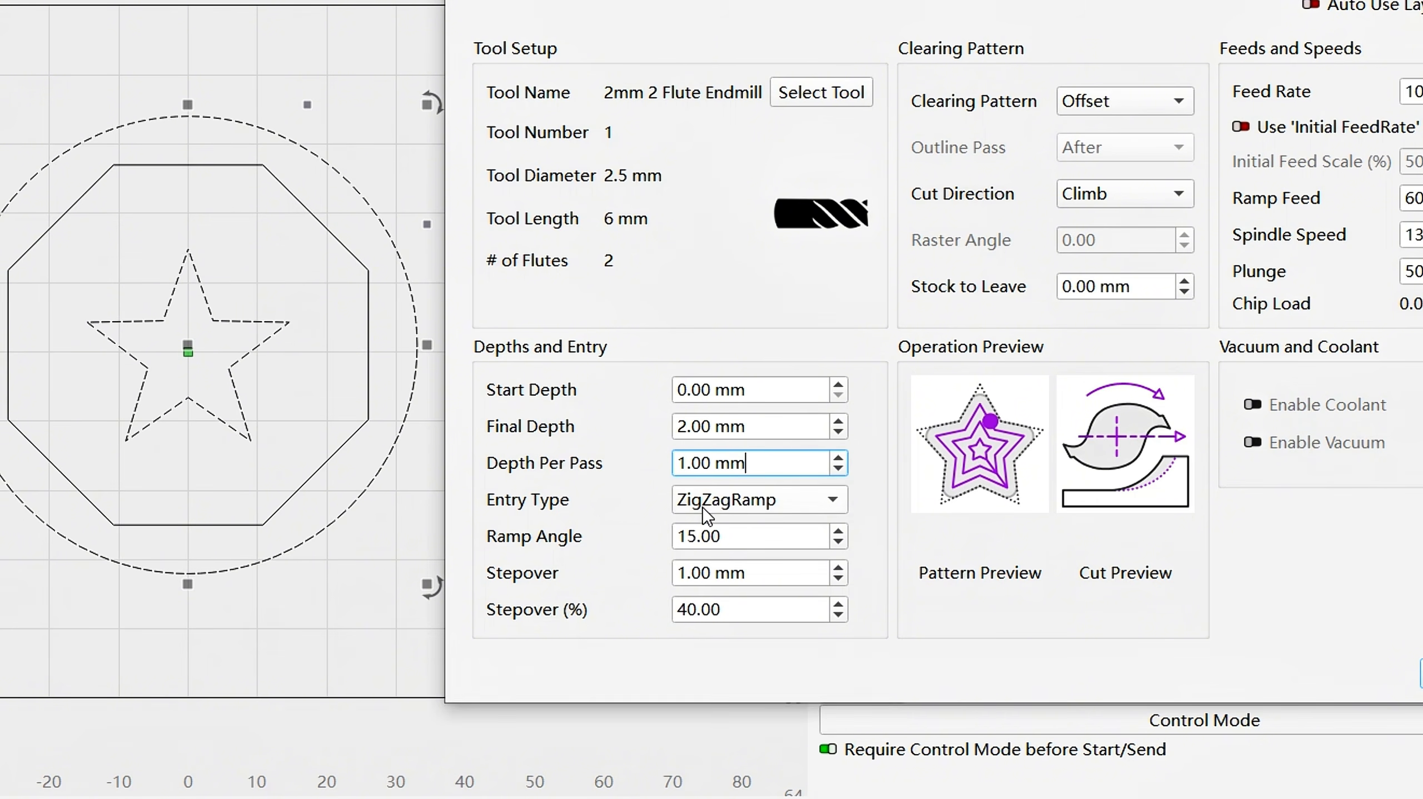
{"action": "left_click", "coordinate": [702, 535]}
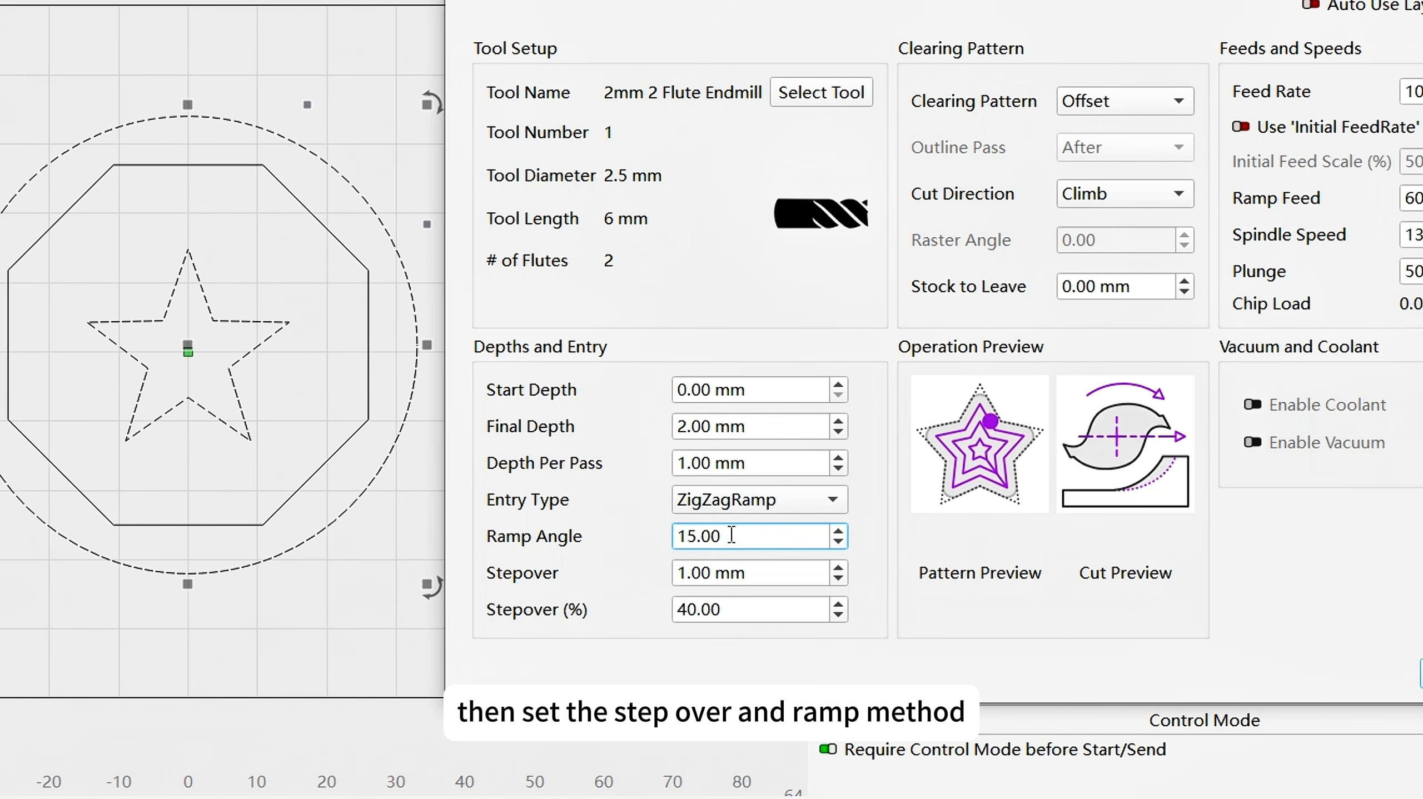
{"action": "left_click", "coordinate": [726, 571]}
{"action": "left_click", "coordinate": [727, 608]}
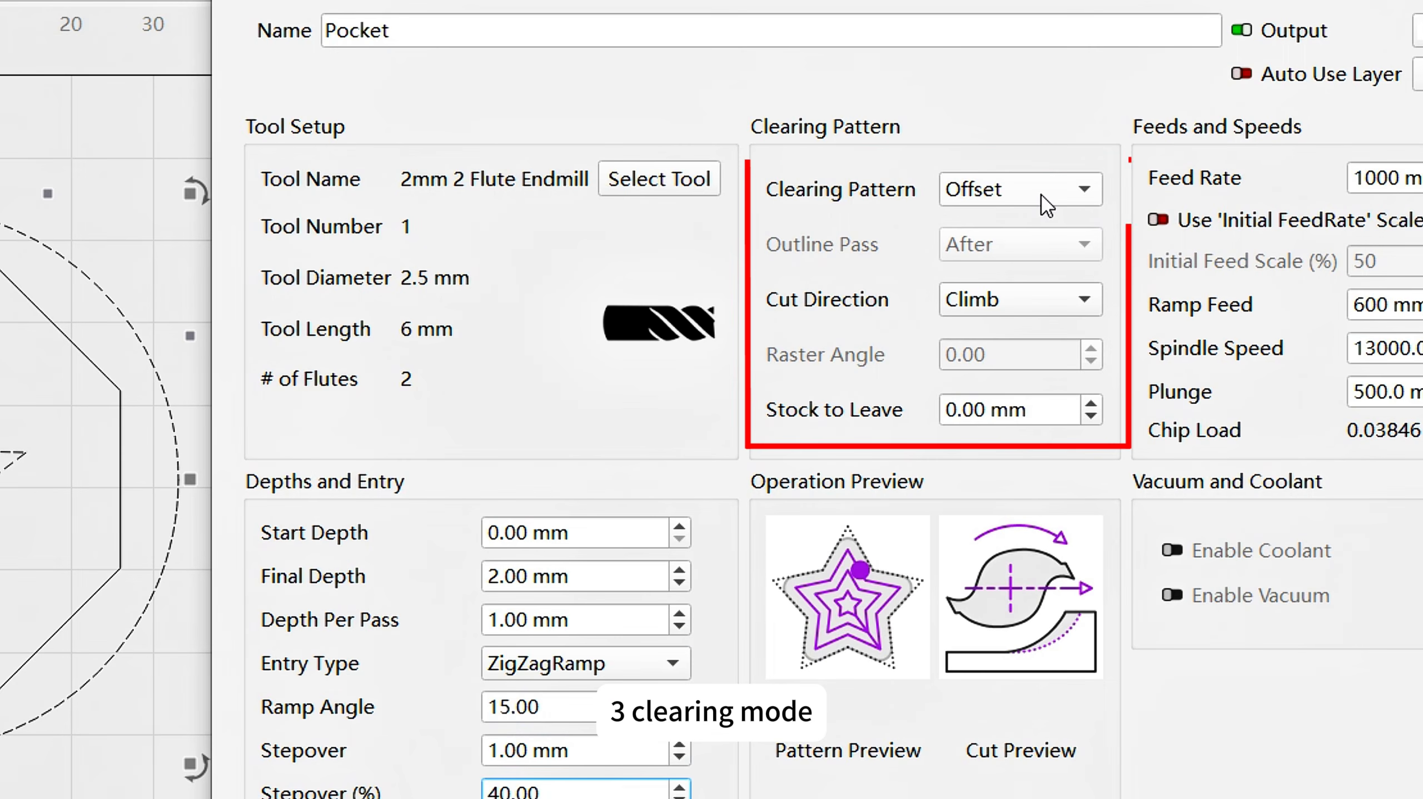
- Use the Offset clearing pattern for the pocket and finish the operation setup
{"action": "left_click", "coordinate": [1045, 206]}
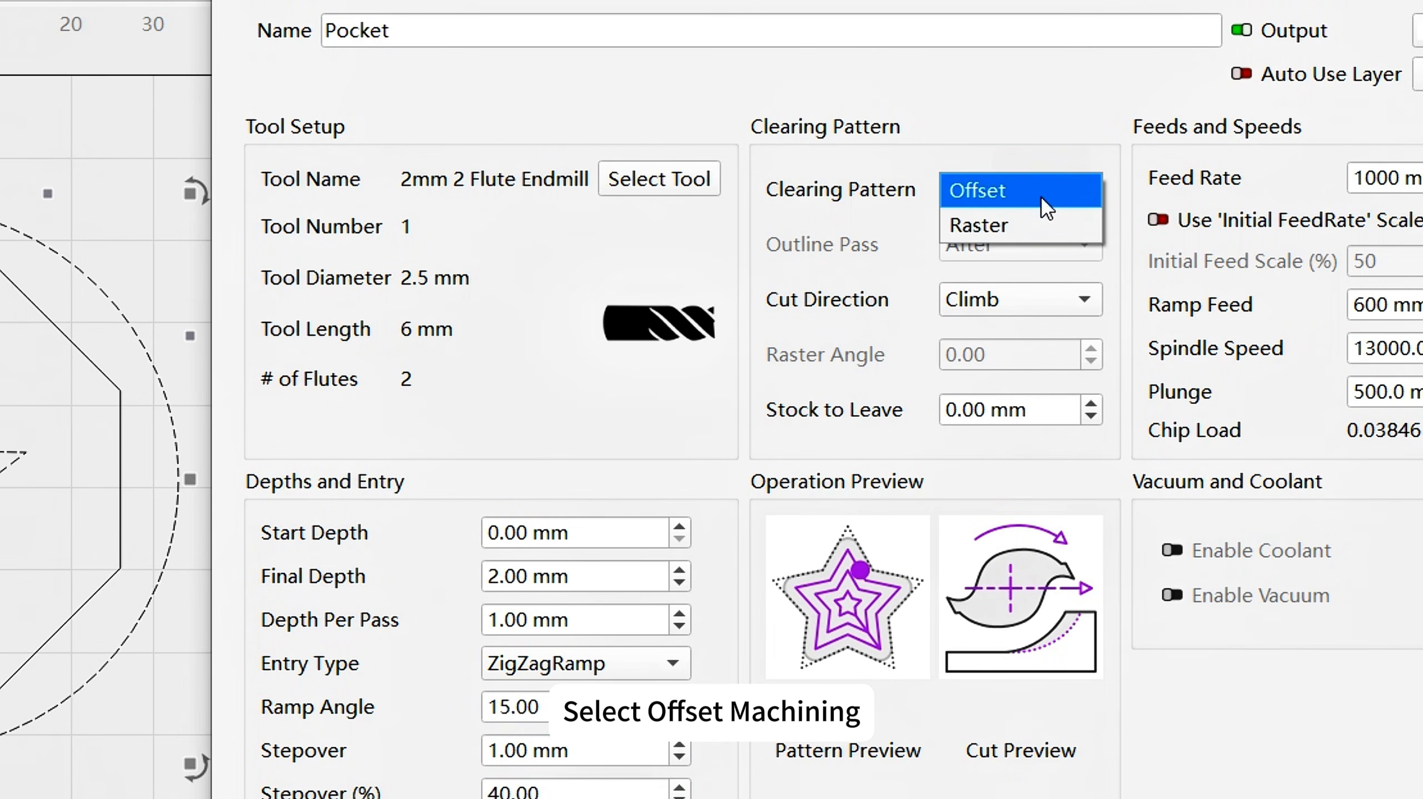
{"action": "left_click", "coordinate": [1038, 193]}
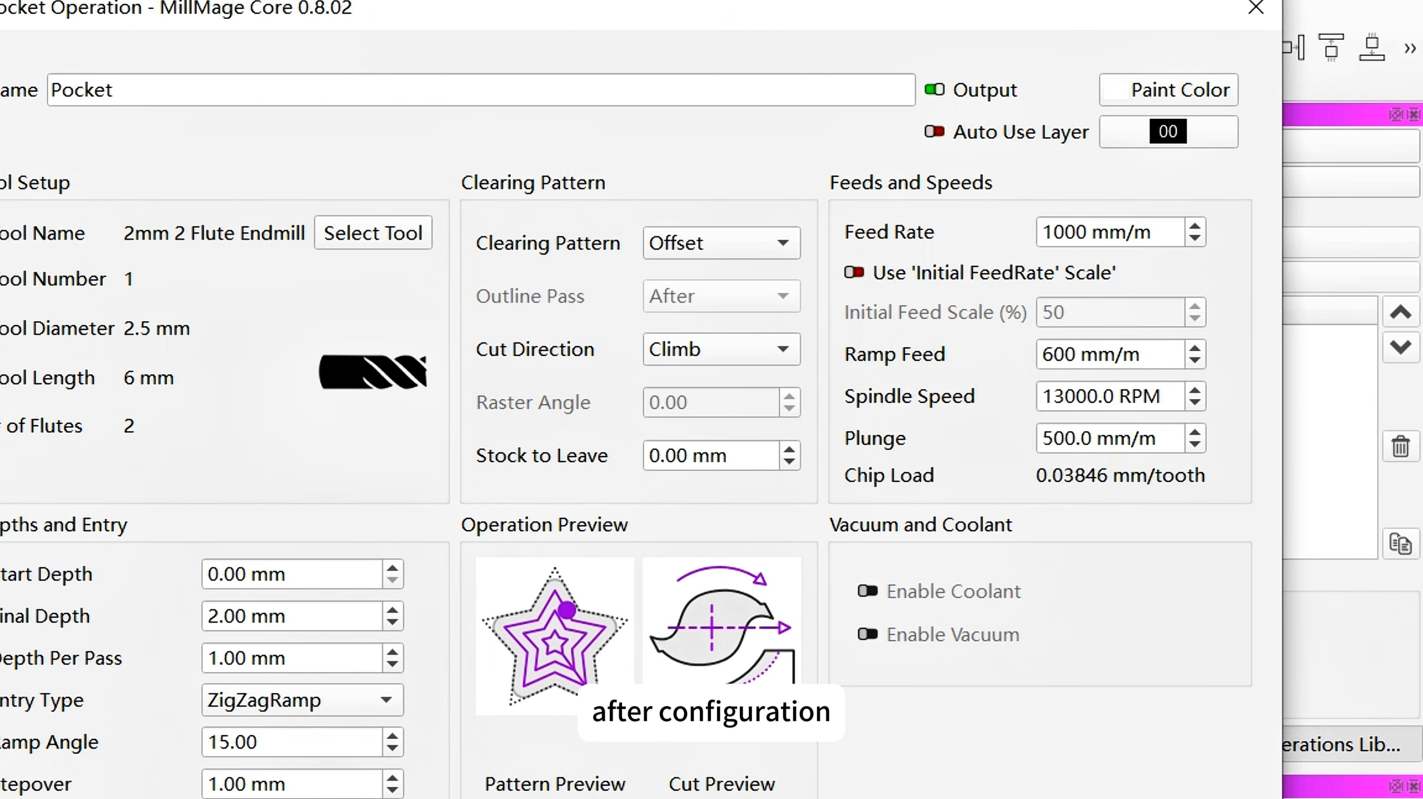
{"action": "left_click", "coordinate": [1256, 7]}
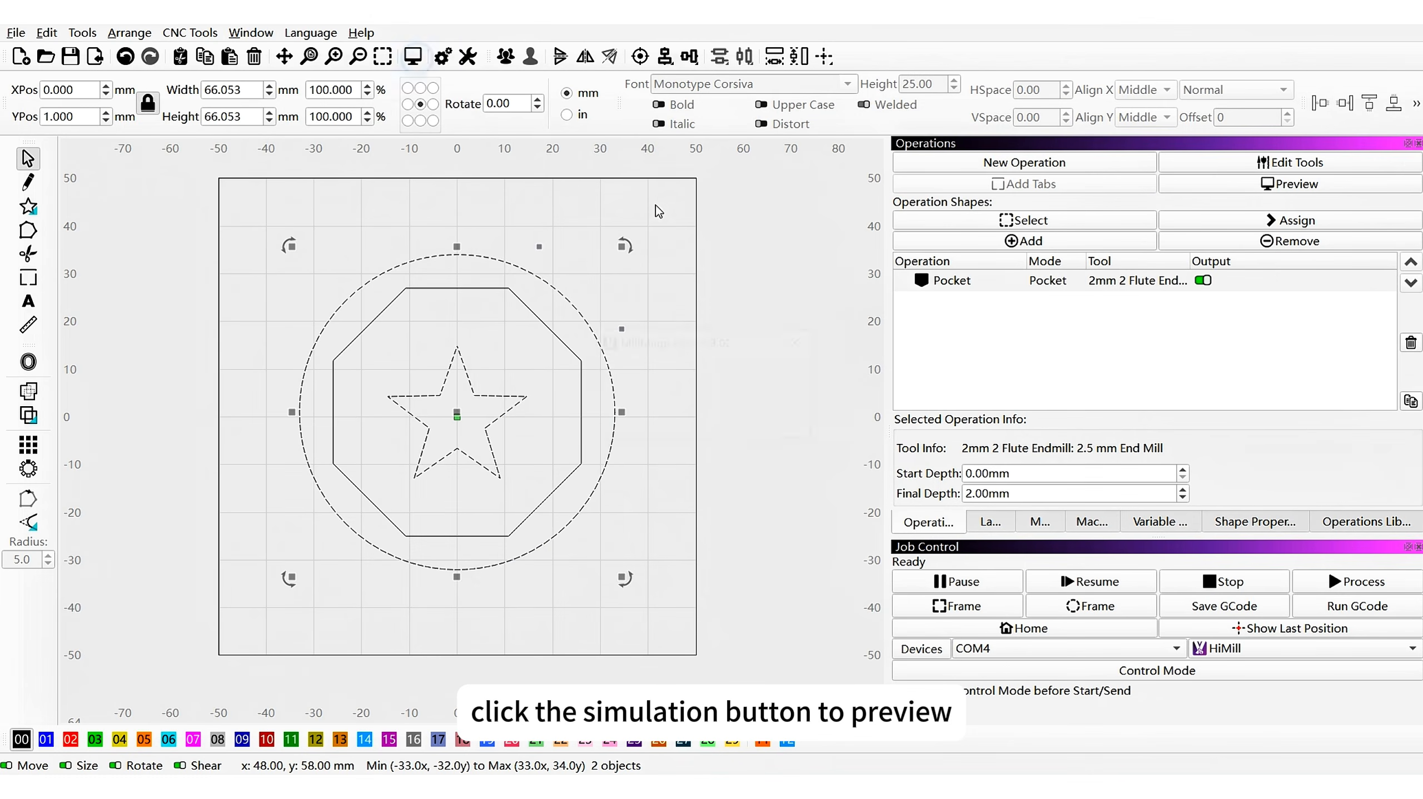
- Examine the simulated result of the star-and-circle pocket in the preview, then close it
{"action": "left_click_drag", "start_coordinate": [1017, 329], "coordinate": [1017, 314]}
{"action": "scroll", "coordinate": [645, 327], "scroll_direction": "up", "scroll_amount": 5}
{"action": "left_click_drag", "start_coordinate": [673, 330], "coordinate": [856, 255]}
{"action": "left_click", "coordinate": [1176, 127]}
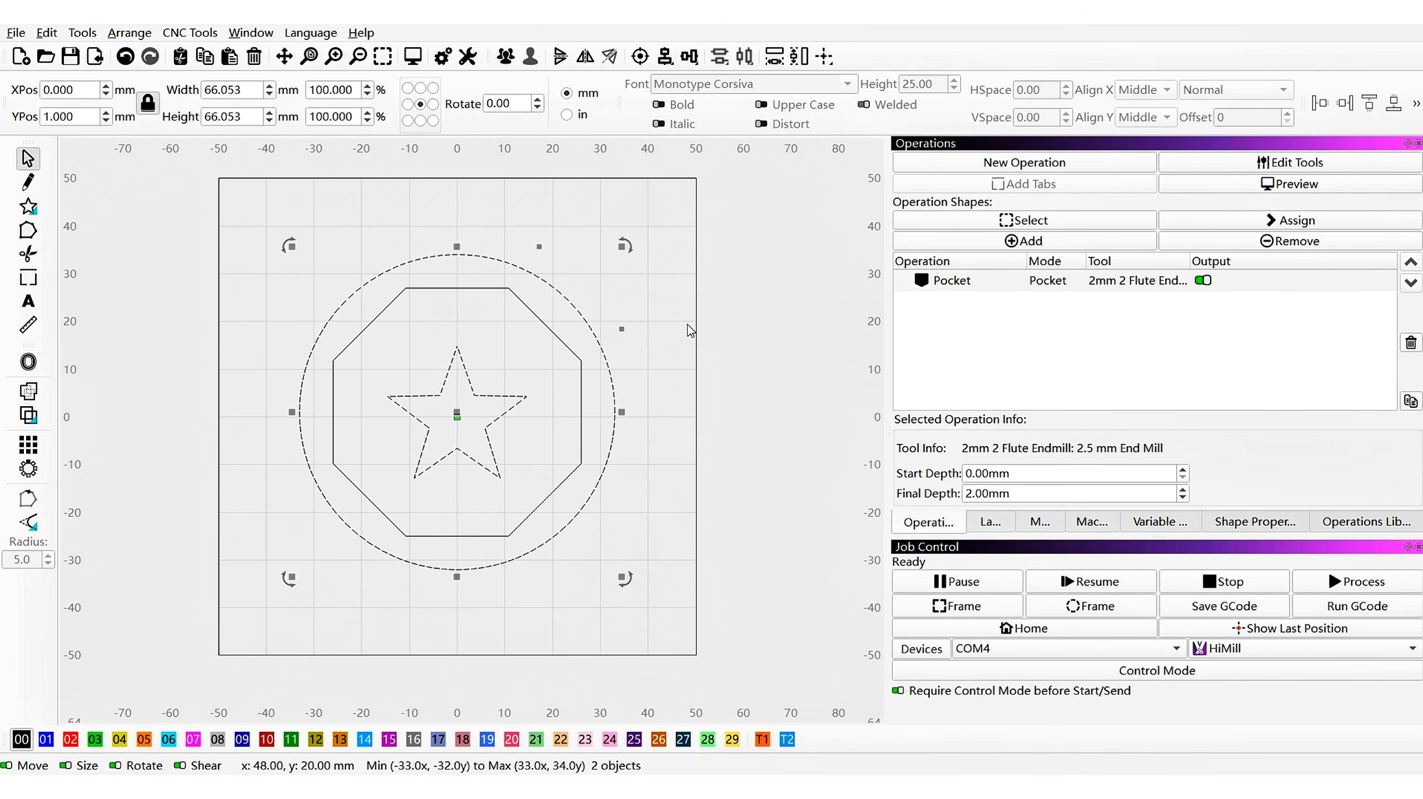
- Select the octagon and the outer circle and start a second Pocket operation for them
{"action": "left_click", "coordinate": [581, 434]}
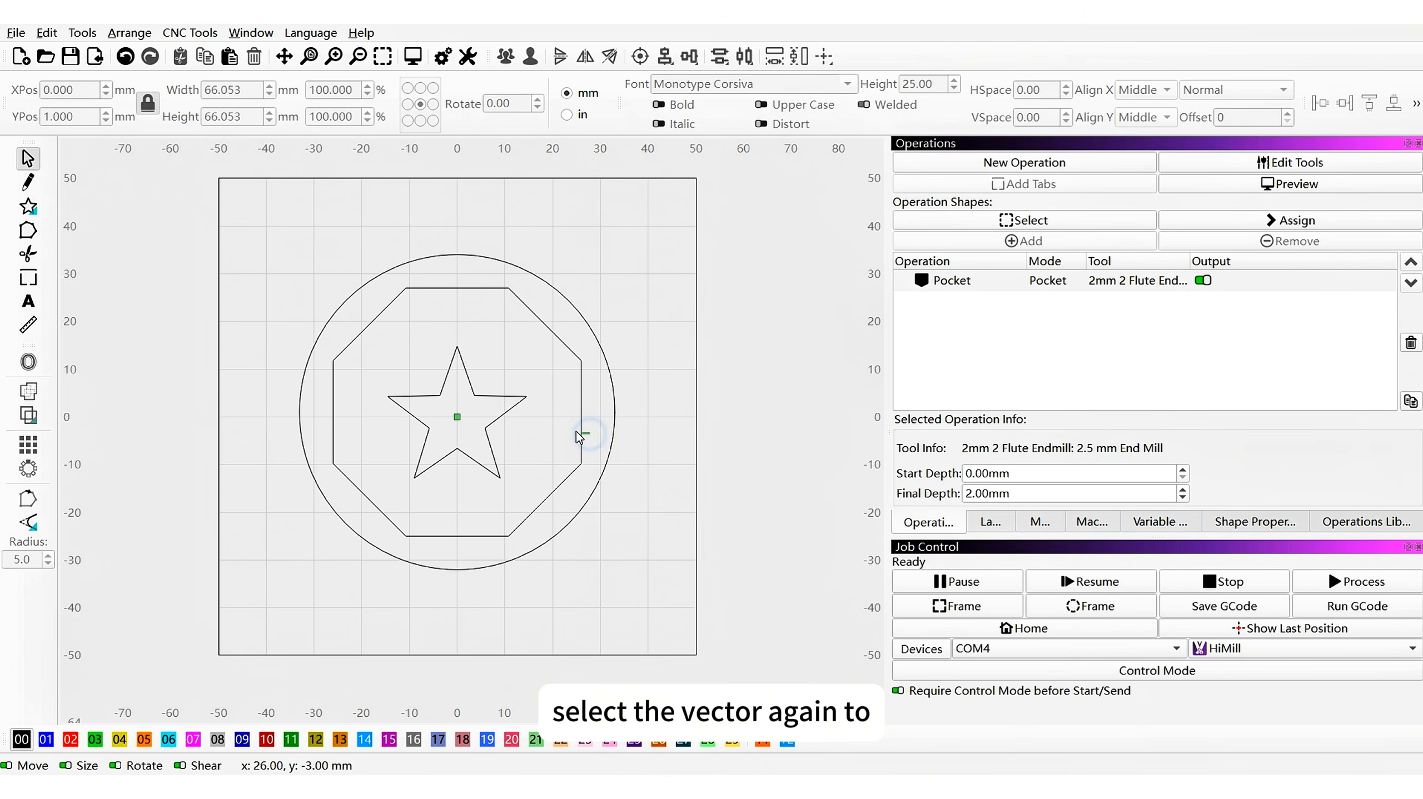
{"action": "left_click", "coordinate": [580, 435]}
{"action": "left_click", "coordinate": [1002, 171]}
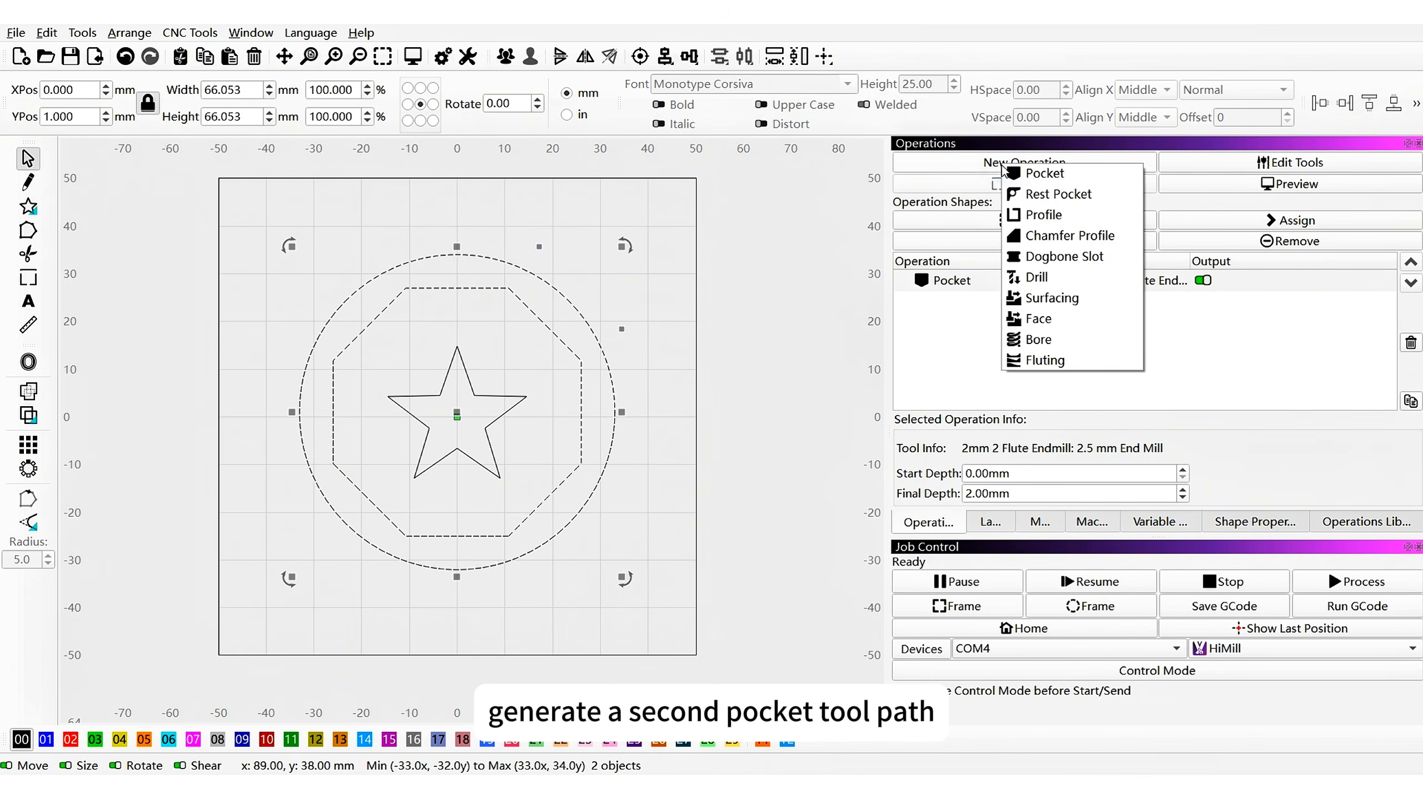
{"action": "left_click", "coordinate": [1025, 178]}
{"action": "left_click_drag", "start_coordinate": [487, 115], "coordinate": [694, 79]}
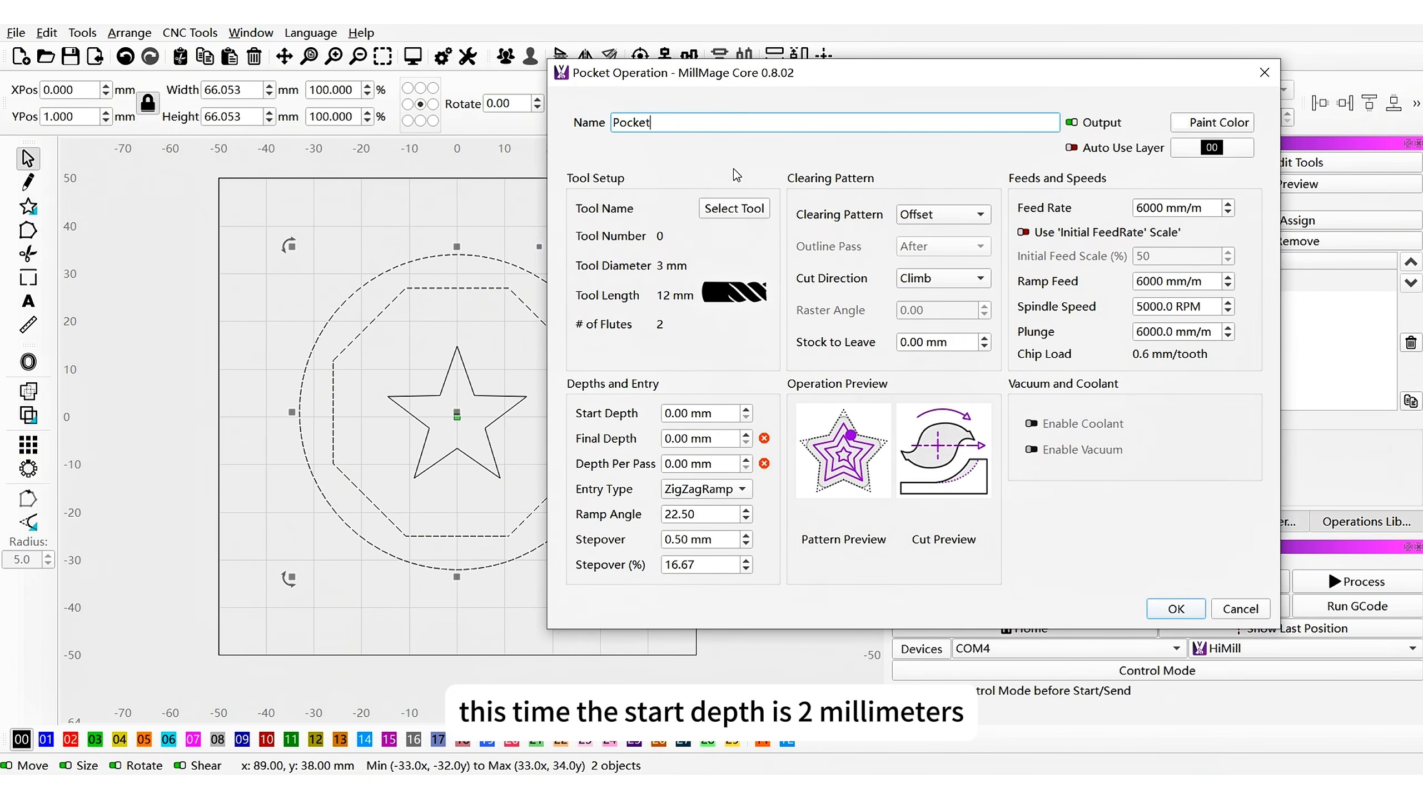
- Set the second pocket to start depth 2 mm, final depth 4 mm, depth per pass 1 mm and the Raster clearing pattern
{"action": "left_click_drag", "start_coordinate": [731, 415], "coordinate": [625, 443]}
{"action": "type", "text": "2"}
{"action": "left_click_drag", "start_coordinate": [711, 465], "coordinate": [655, 465]}
{"action": "type", "text": "1"}
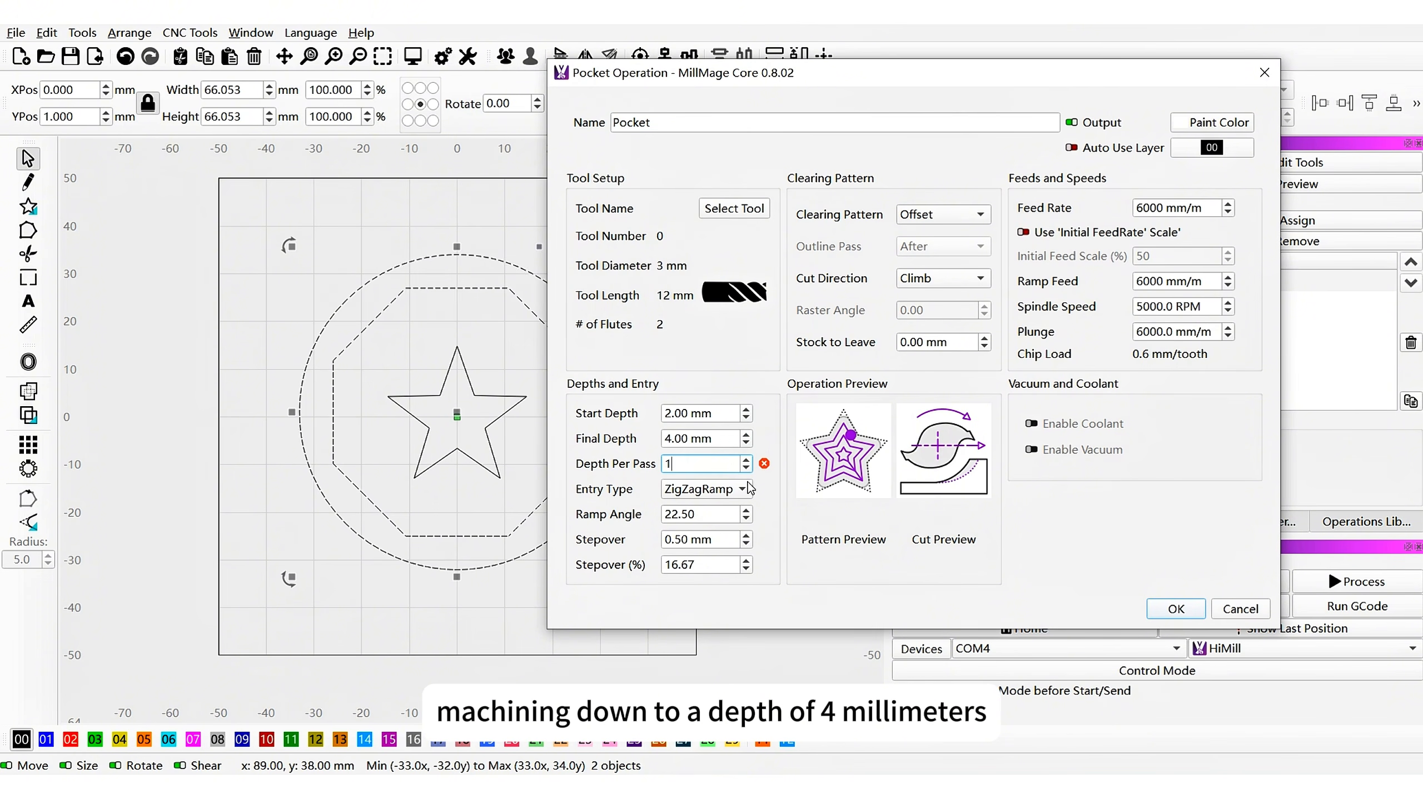
{"action": "left_click", "coordinate": [723, 436]}
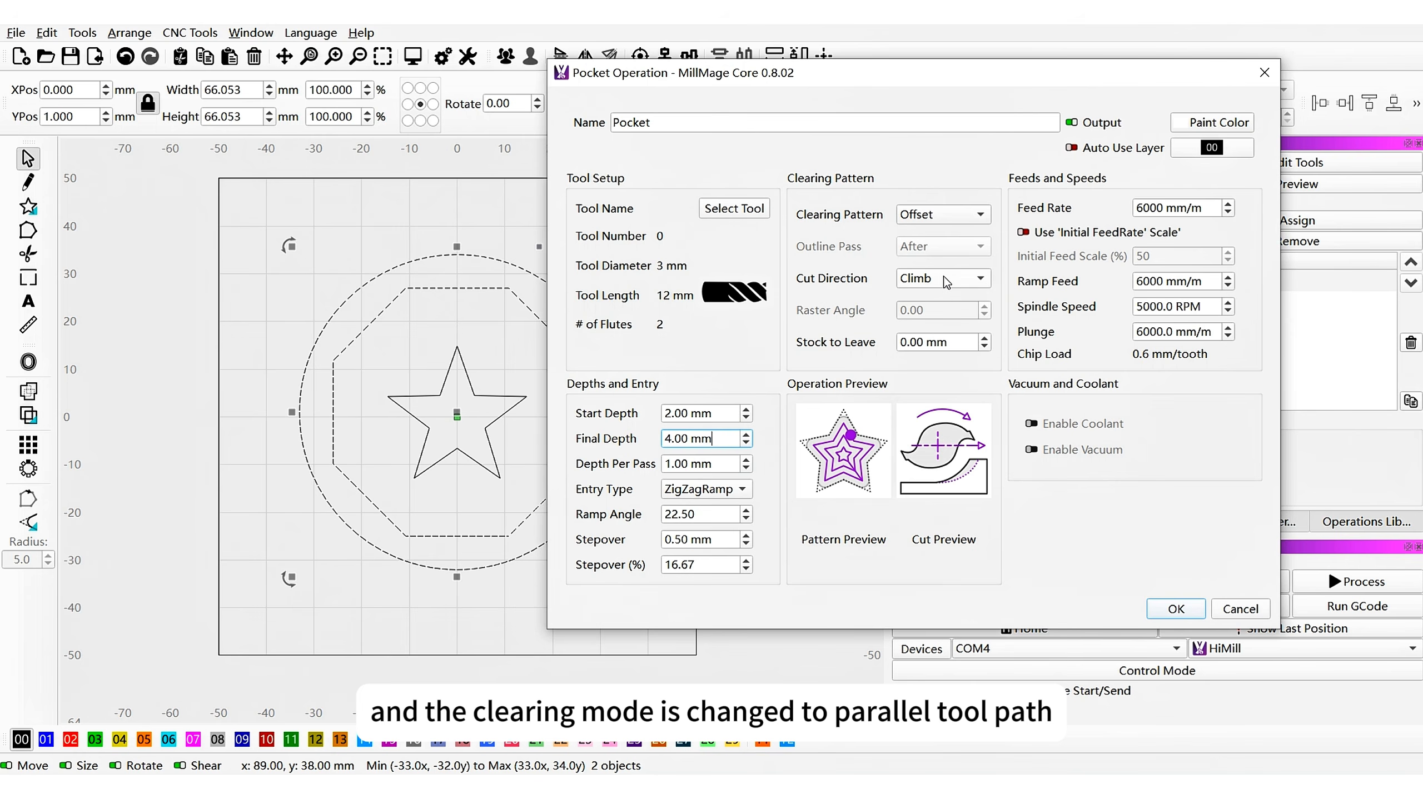
{"action": "left_click", "coordinate": [926, 220]}
{"action": "left_click", "coordinate": [925, 235]}
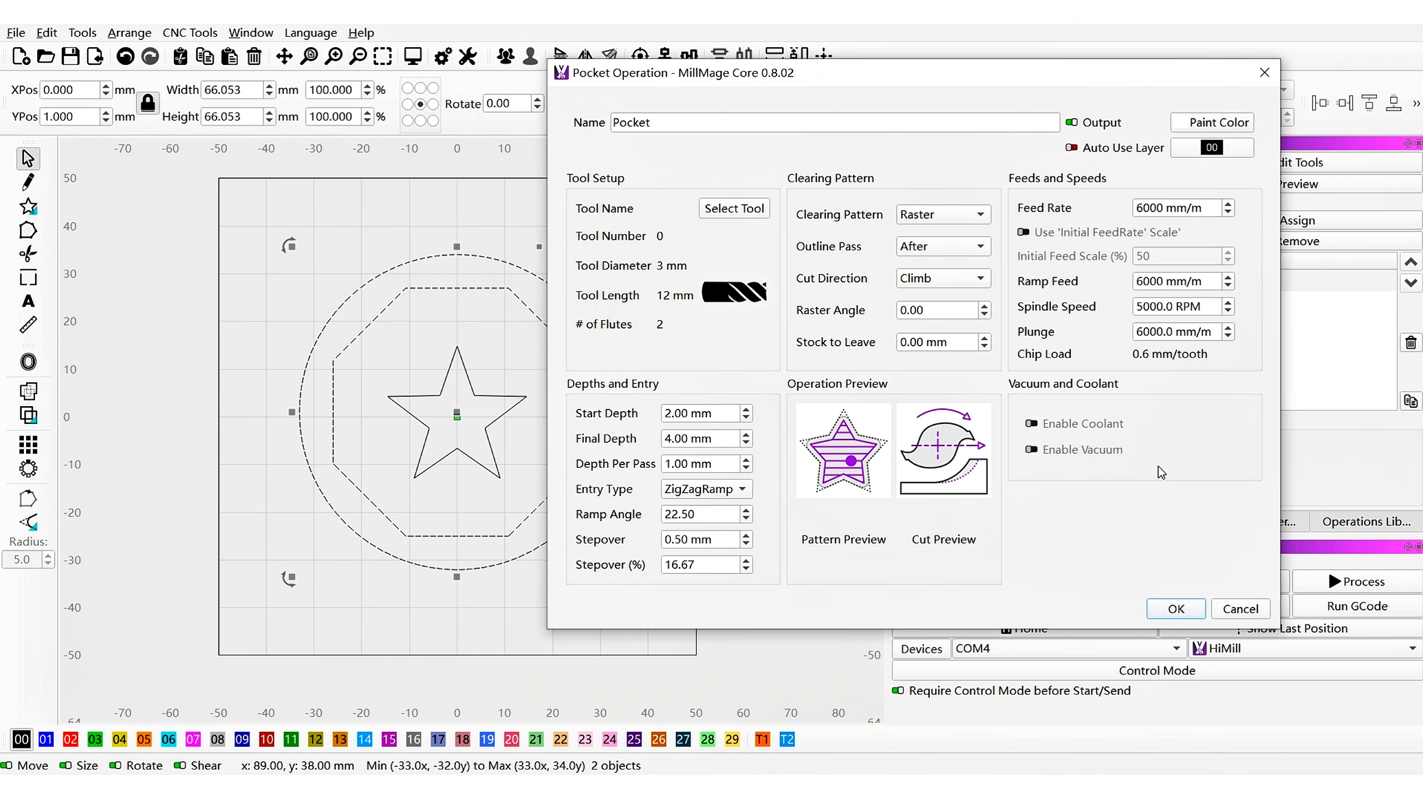
- Assign the 2.5 mm end mill (2mm 2 Flute Endmill) to the second pocket and create the operation
{"action": "left_click_drag", "start_coordinate": [1217, 209], "coordinate": [1139, 208]}
{"action": "type", "text": "1"}
{"action": "left_click", "coordinate": [753, 210]}
{"action": "left_click", "coordinate": [652, 269]}
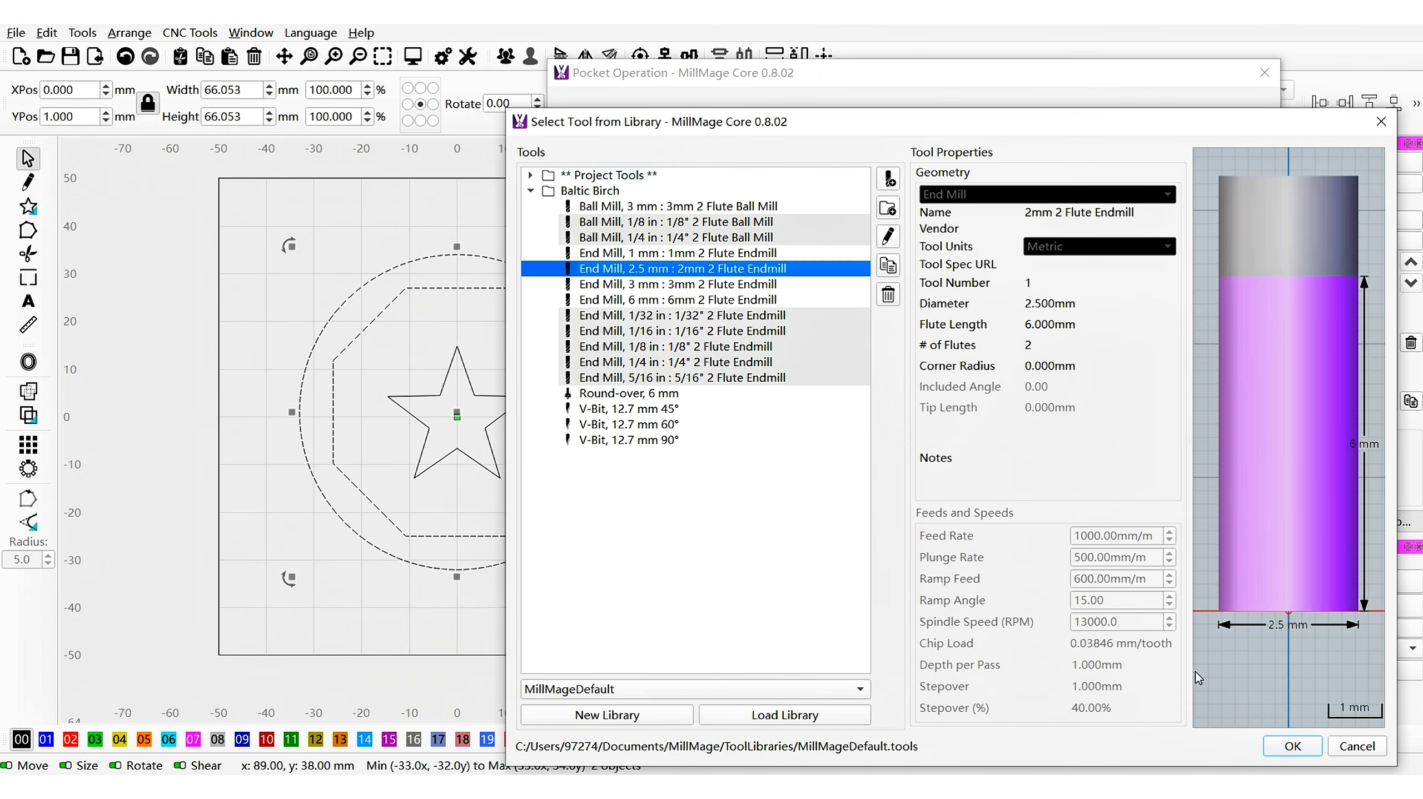
{"action": "left_click", "coordinate": [1293, 746]}
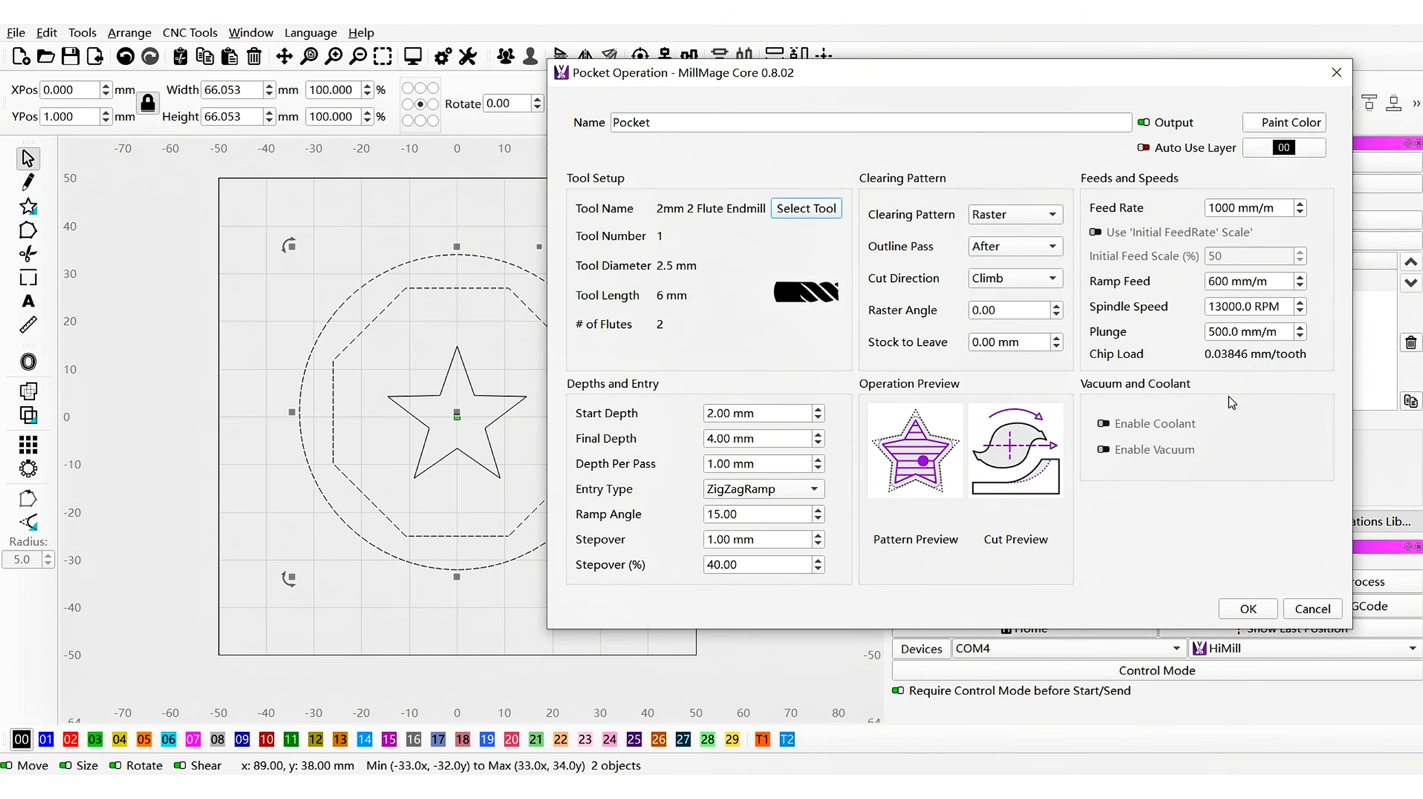
{"action": "left_click", "coordinate": [1253, 614]}
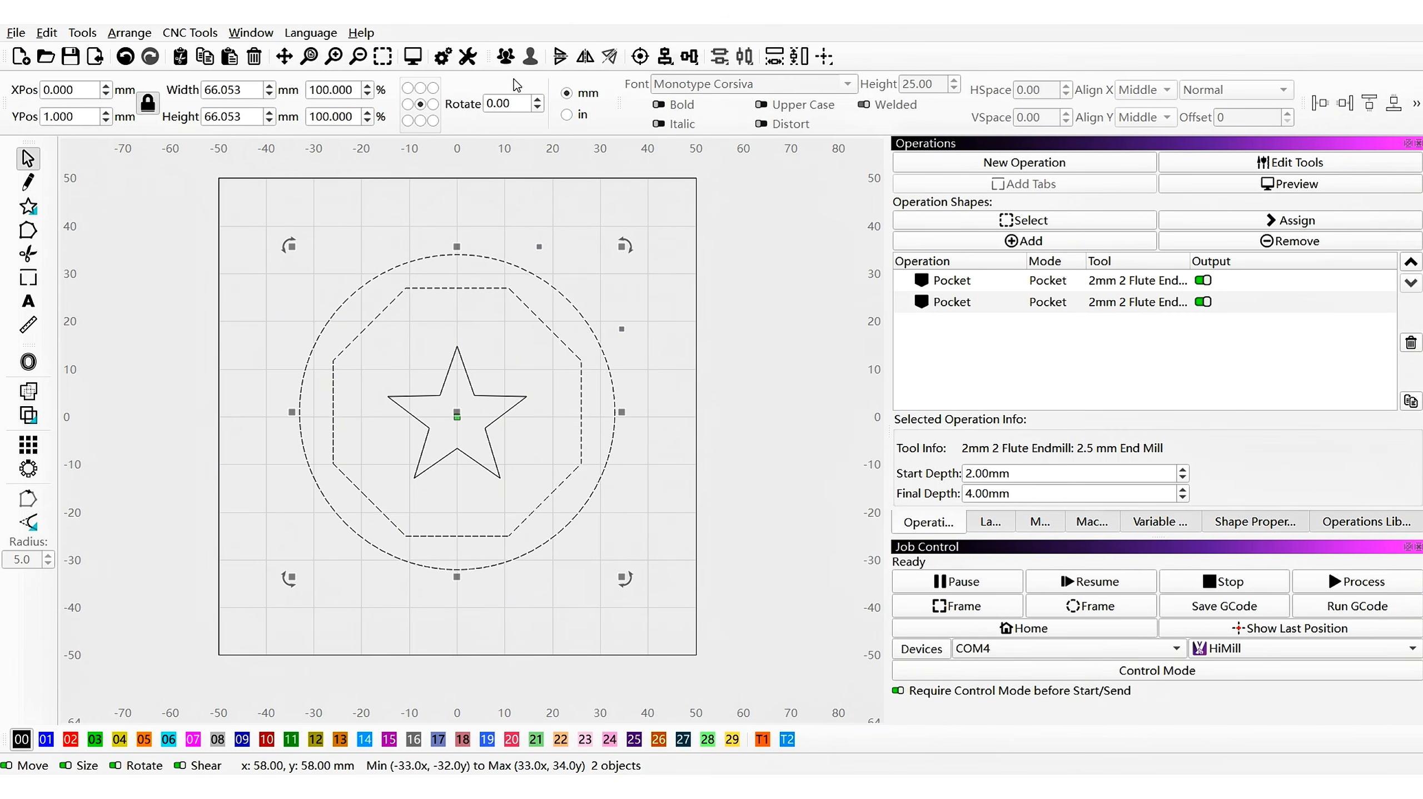
- Examine the simulation of both pocket toolpaths in the preview
{"action": "left_click", "coordinate": [413, 56]}
{"action": "left_click_drag", "start_coordinate": [728, 243], "coordinate": [747, 219]}
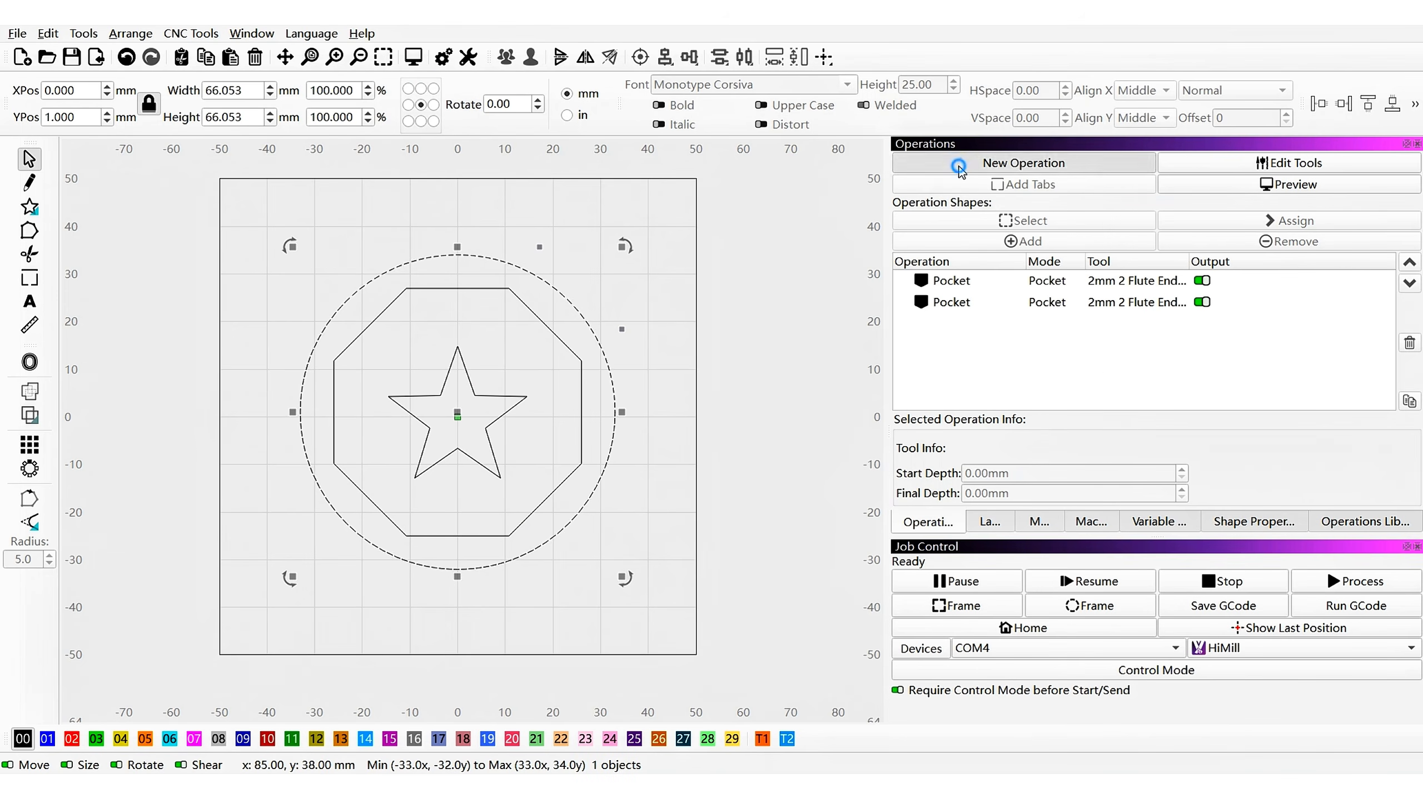
- Start a Profile operation on the outer circle and assign the 2.5 mm end mill (2mm 2 Flute Endmill) to it
{"action": "left_click", "coordinate": [962, 163]}
{"action": "left_click", "coordinate": [974, 217]}
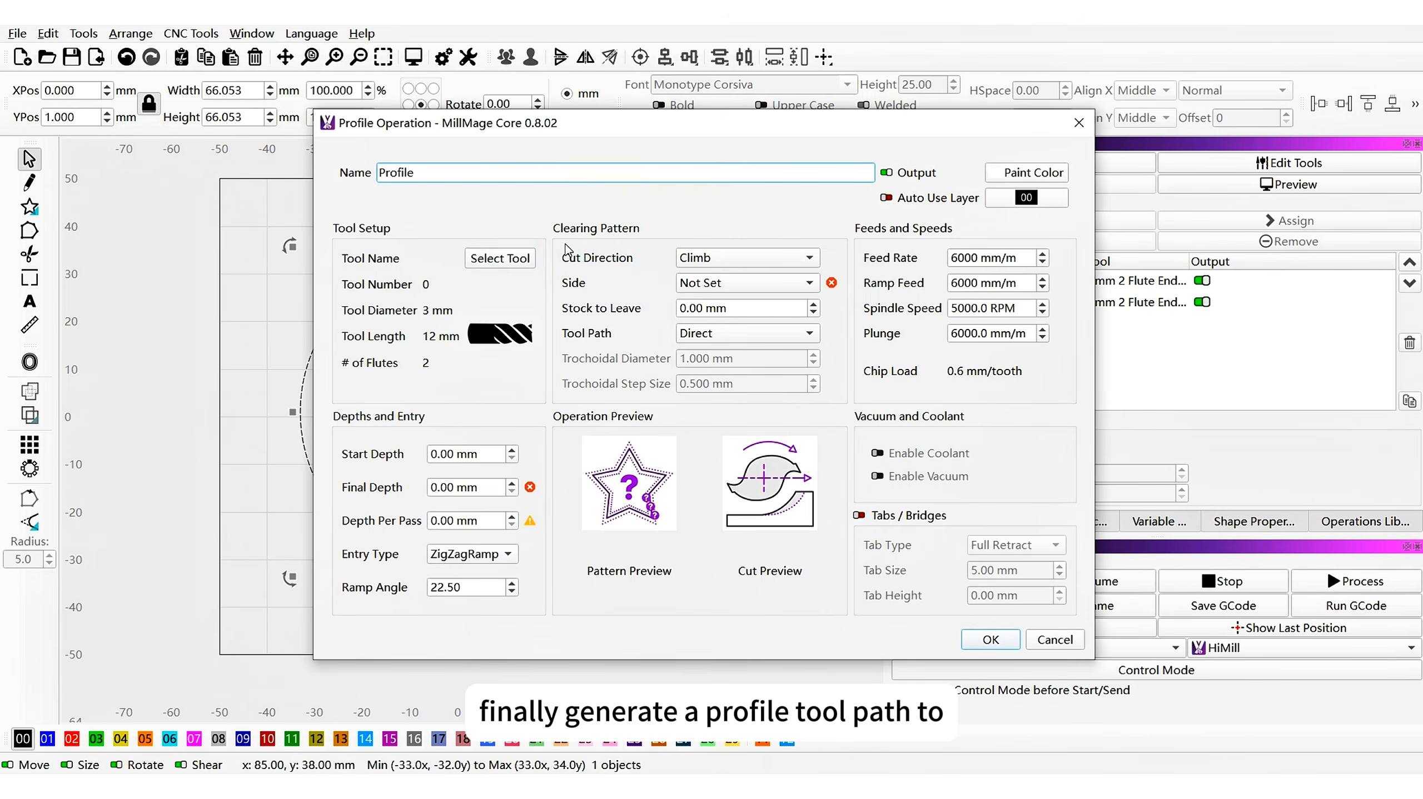
{"action": "left_click", "coordinate": [501, 259]}
{"action": "double_click", "coordinate": [463, 315]}
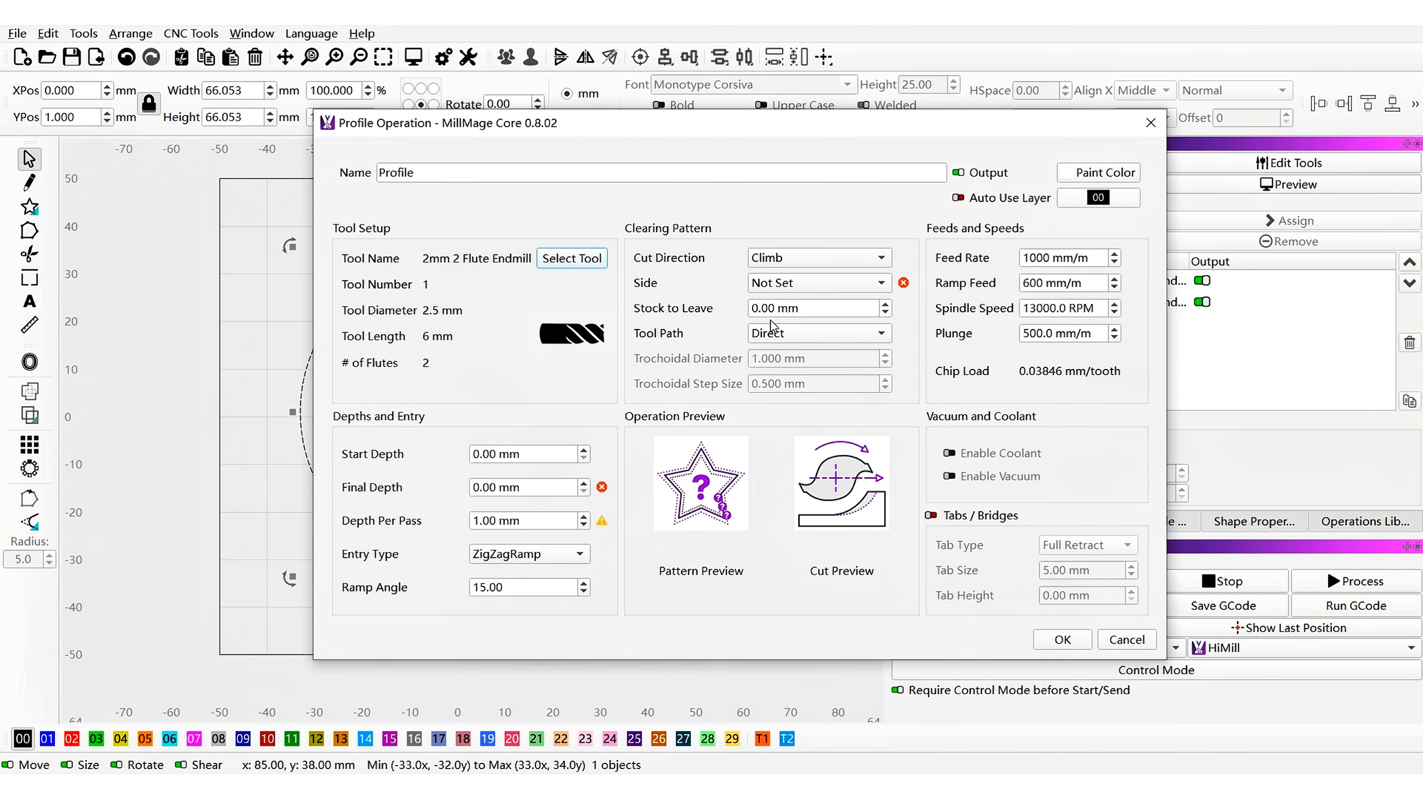
- Set the profile to final depth 10 mm and depth per pass 2 mm, keeping start depth 0, and cut on the Outside
{"action": "left_click_drag", "start_coordinate": [534, 456], "coordinate": [454, 446]}
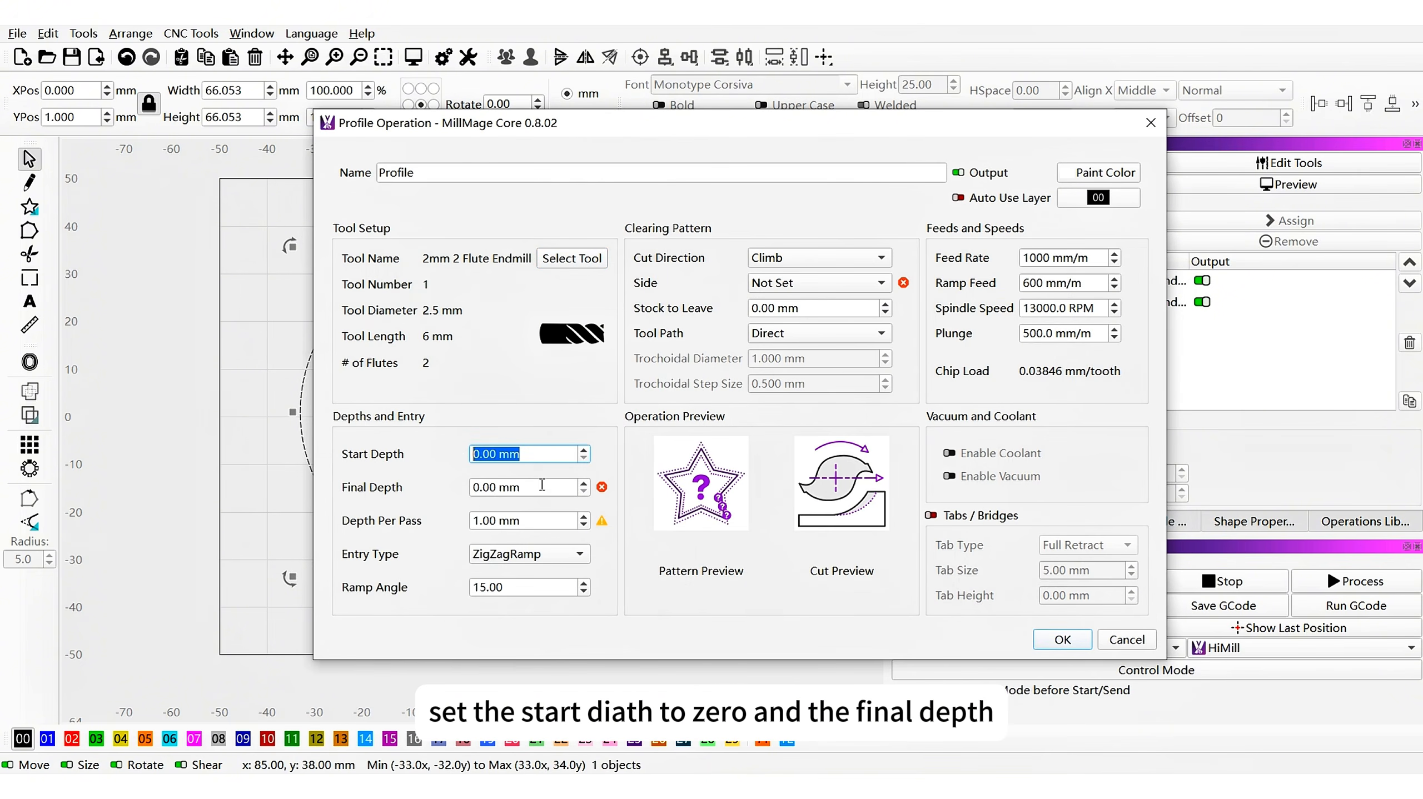
{"action": "left_click_drag", "start_coordinate": [542, 485], "coordinate": [460, 488]}
{"action": "type", "text": "10"}
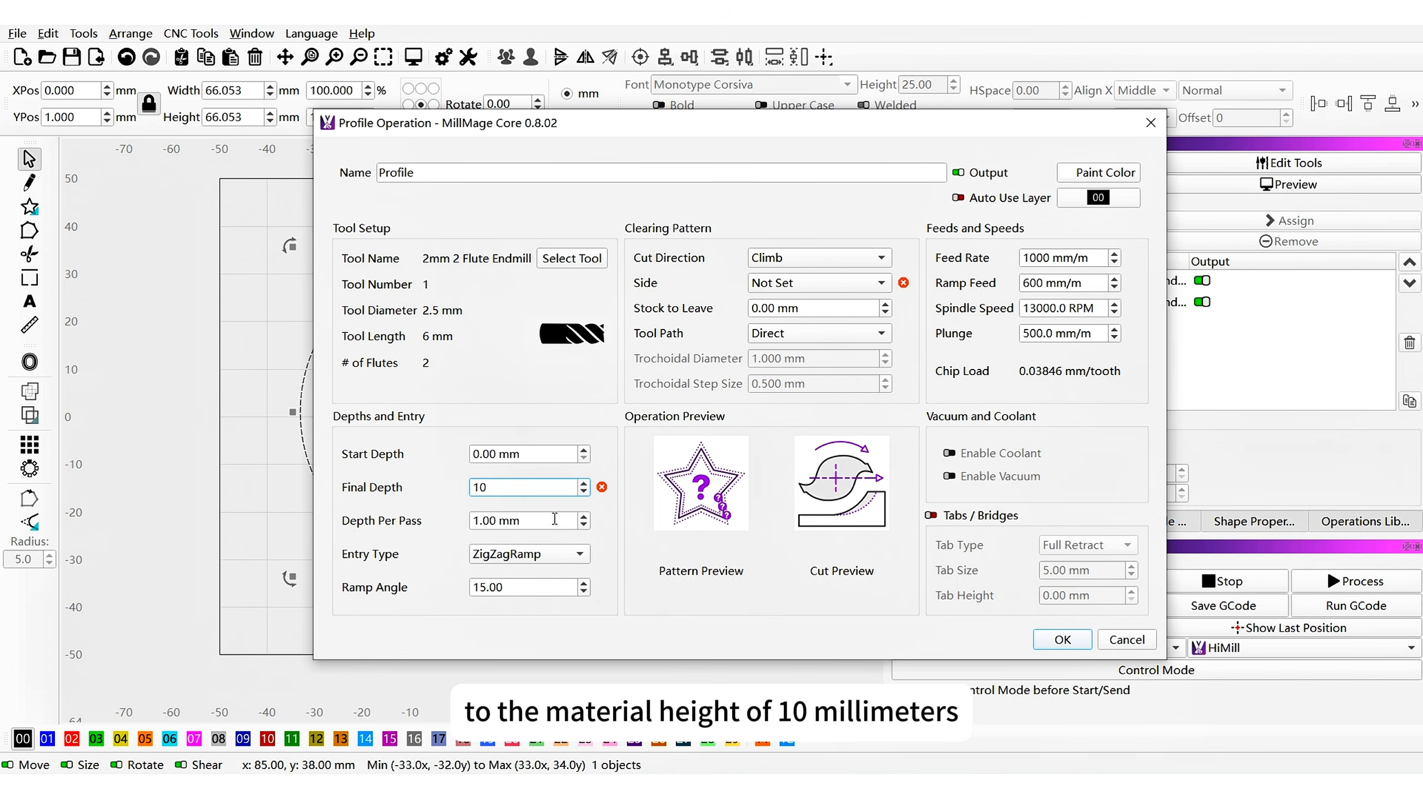
{"action": "left_click_drag", "start_coordinate": [555, 519], "coordinate": [469, 521]}
{"action": "type", "text": "2"}
{"action": "left_click", "coordinate": [781, 283]}
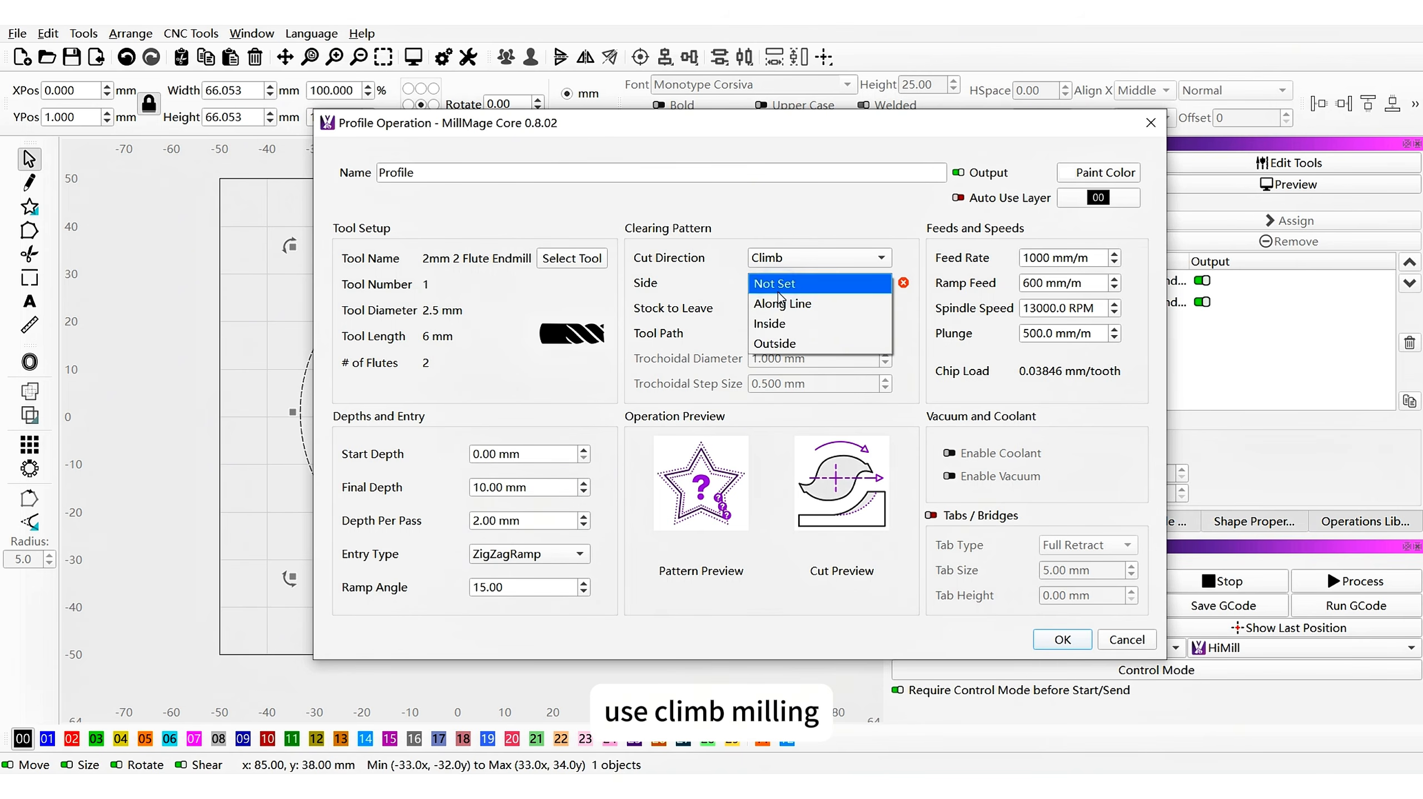
{"action": "left_click", "coordinate": [778, 343]}
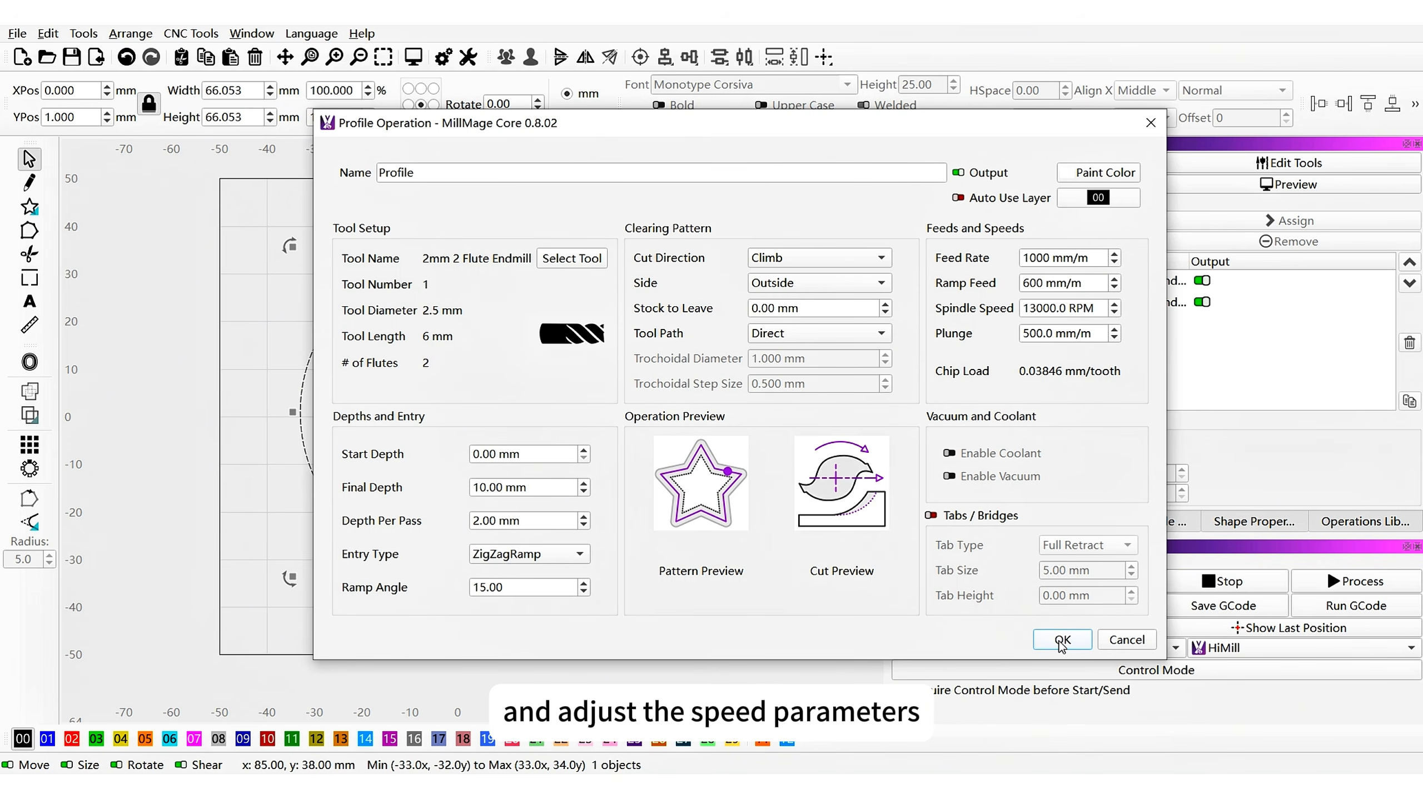
- Set the profile's feed rate to 800 mm/m and create the operation
{"action": "left_click_drag", "start_coordinate": [1096, 258], "coordinate": [934, 260]}
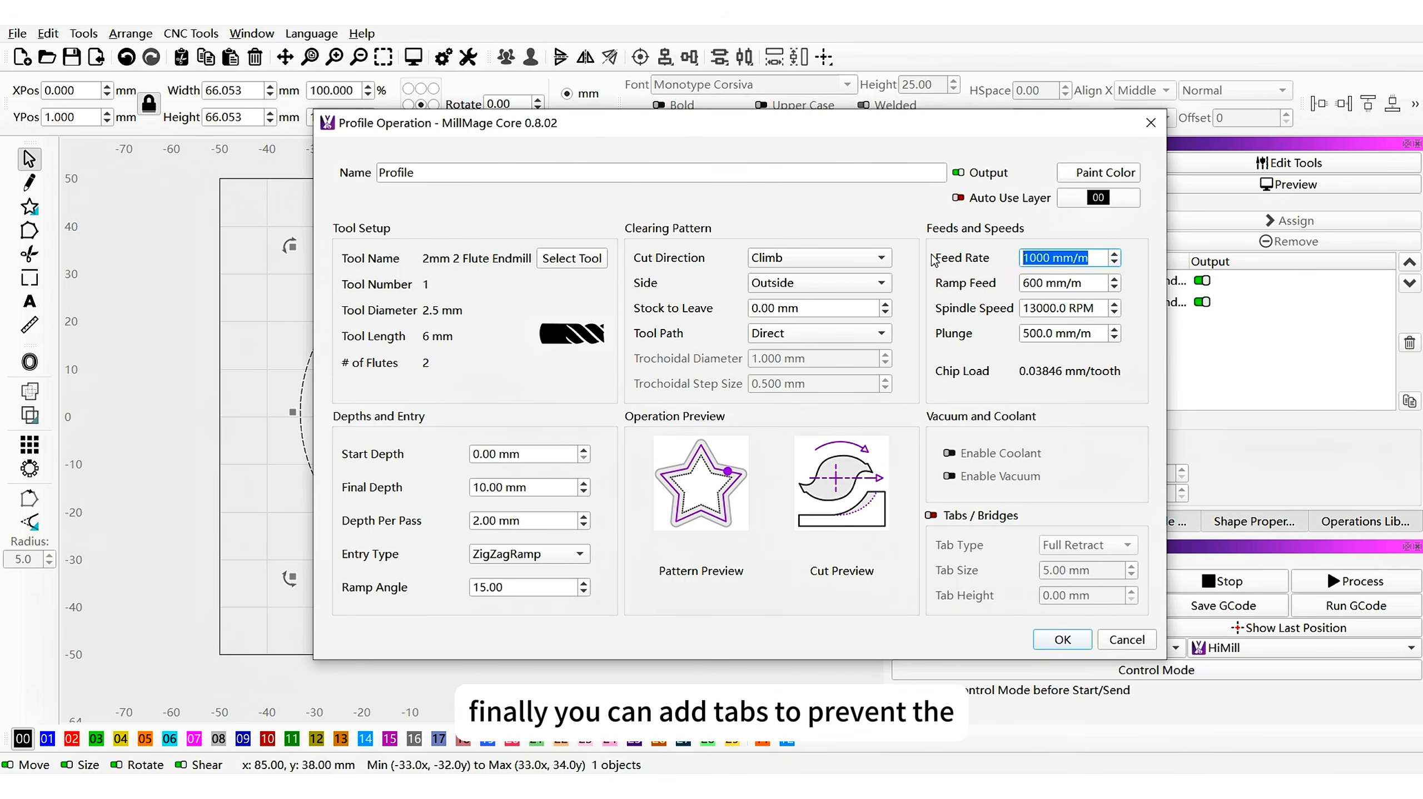
{"action": "type", "text": "800"}
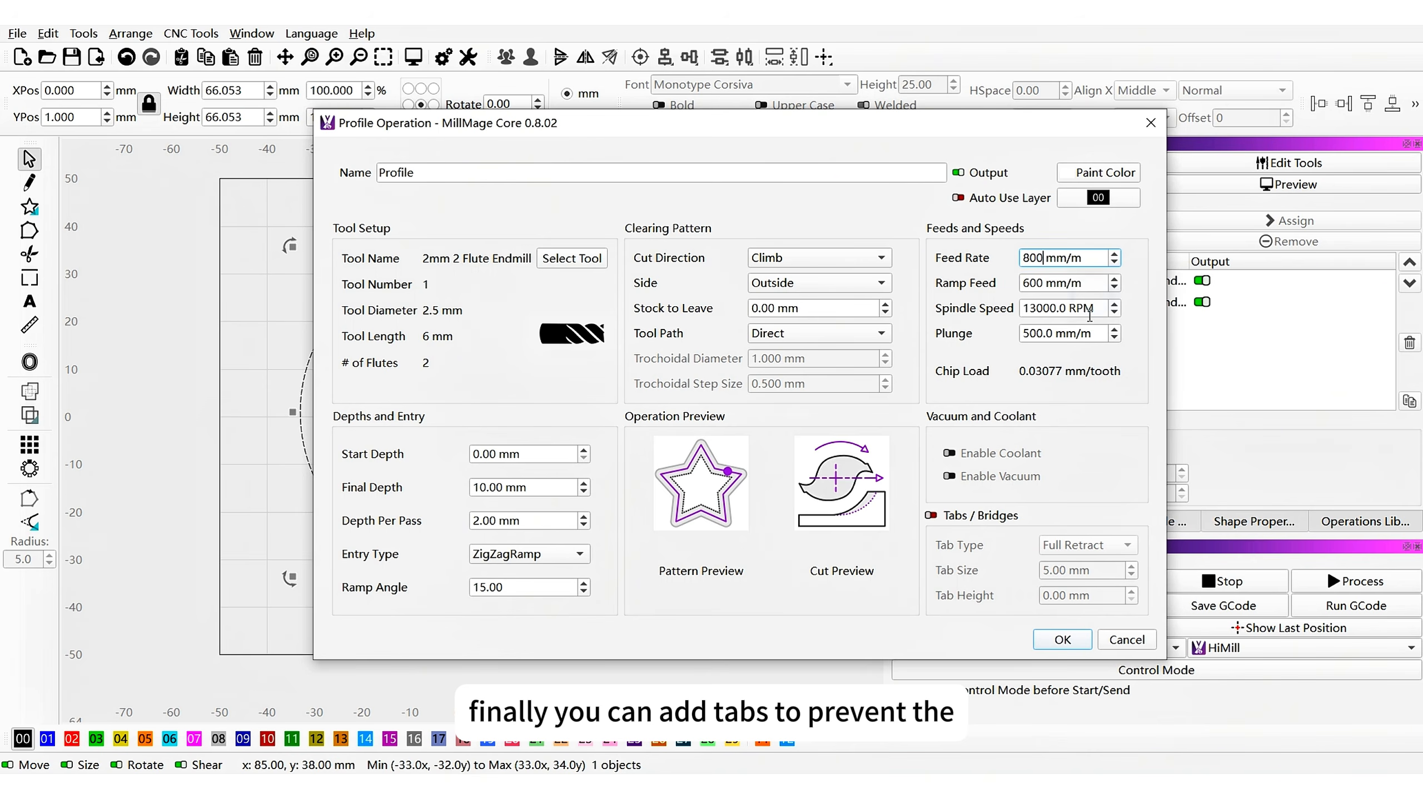
{"action": "left_click", "coordinate": [1089, 312]}
{"action": "left_click", "coordinate": [1070, 643]}
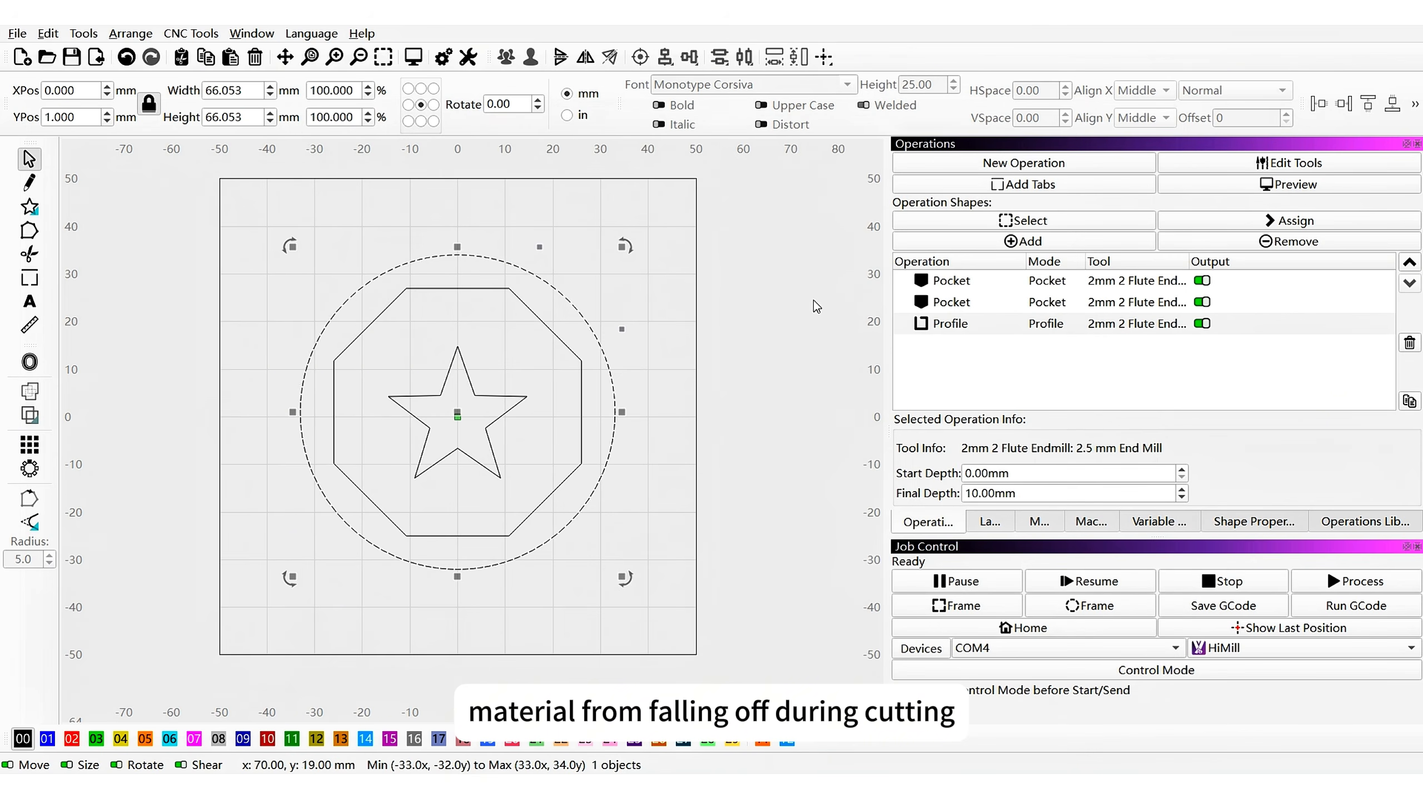
- Preview the full job, scrub through the simulation of the pocket and profile cuts, and close the preview
{"action": "left_click", "coordinate": [413, 57]}
{"action": "left_click_drag", "start_coordinate": [739, 297], "coordinate": [687, 349]}
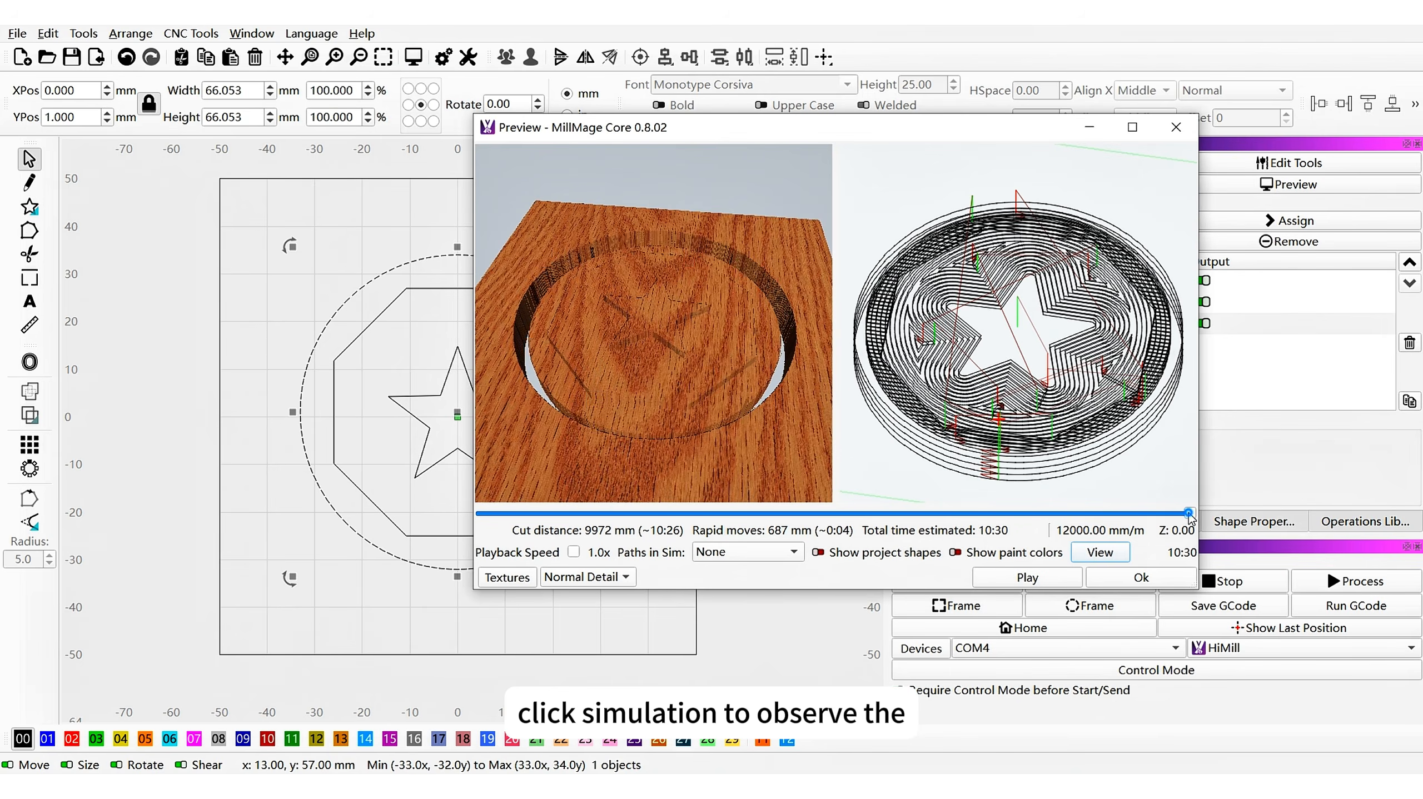
{"action": "left_click_drag", "start_coordinate": [1189, 513], "coordinate": [563, 534]}
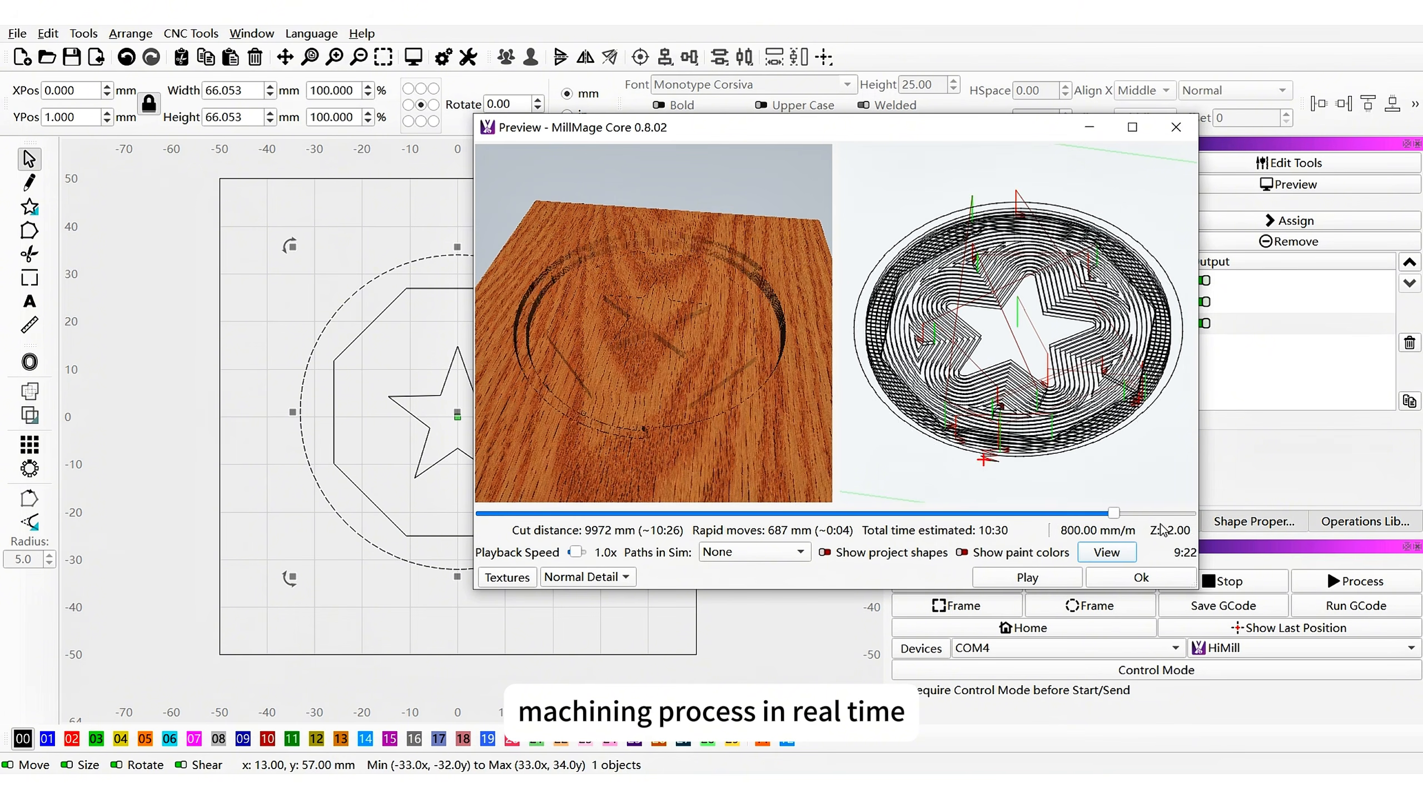
{"action": "left_click", "coordinate": [1116, 579]}
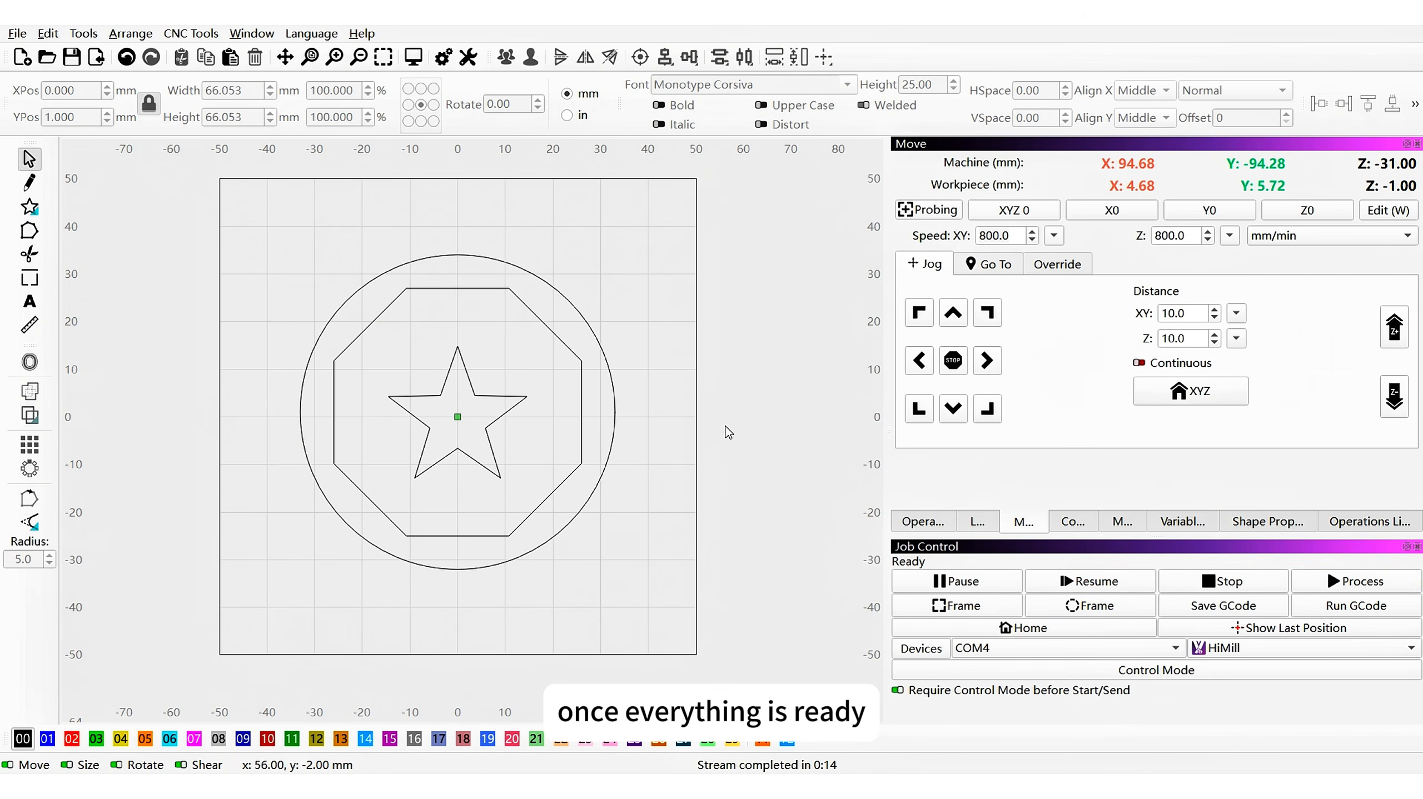
- Enter Control Mode and jog the tool in 10 mm increments to net moves of +50 mm in X, -10 mm in Y and -20 mm in Z
{"action": "left_click", "coordinate": [1197, 672]}
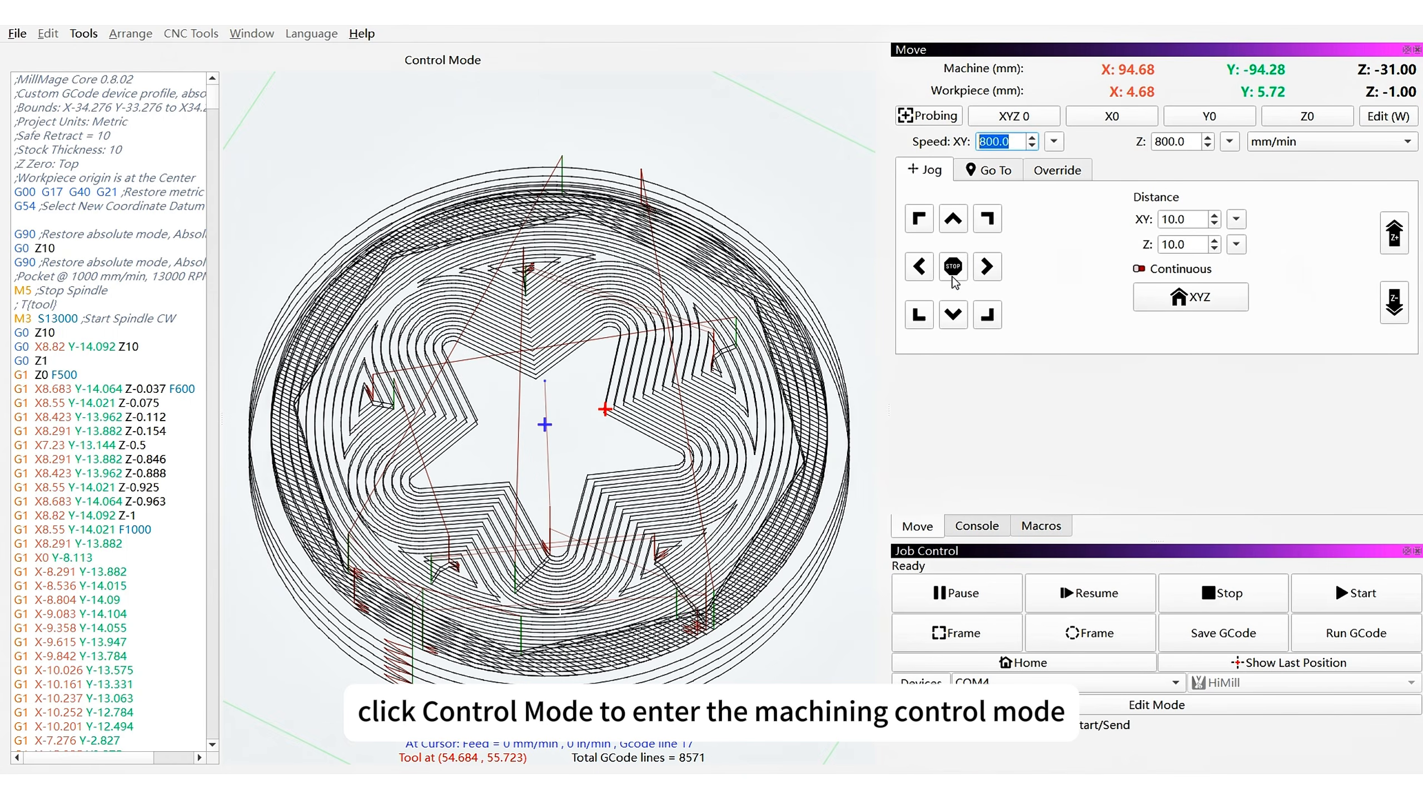
{"action": "left_click", "coordinate": [987, 267]}
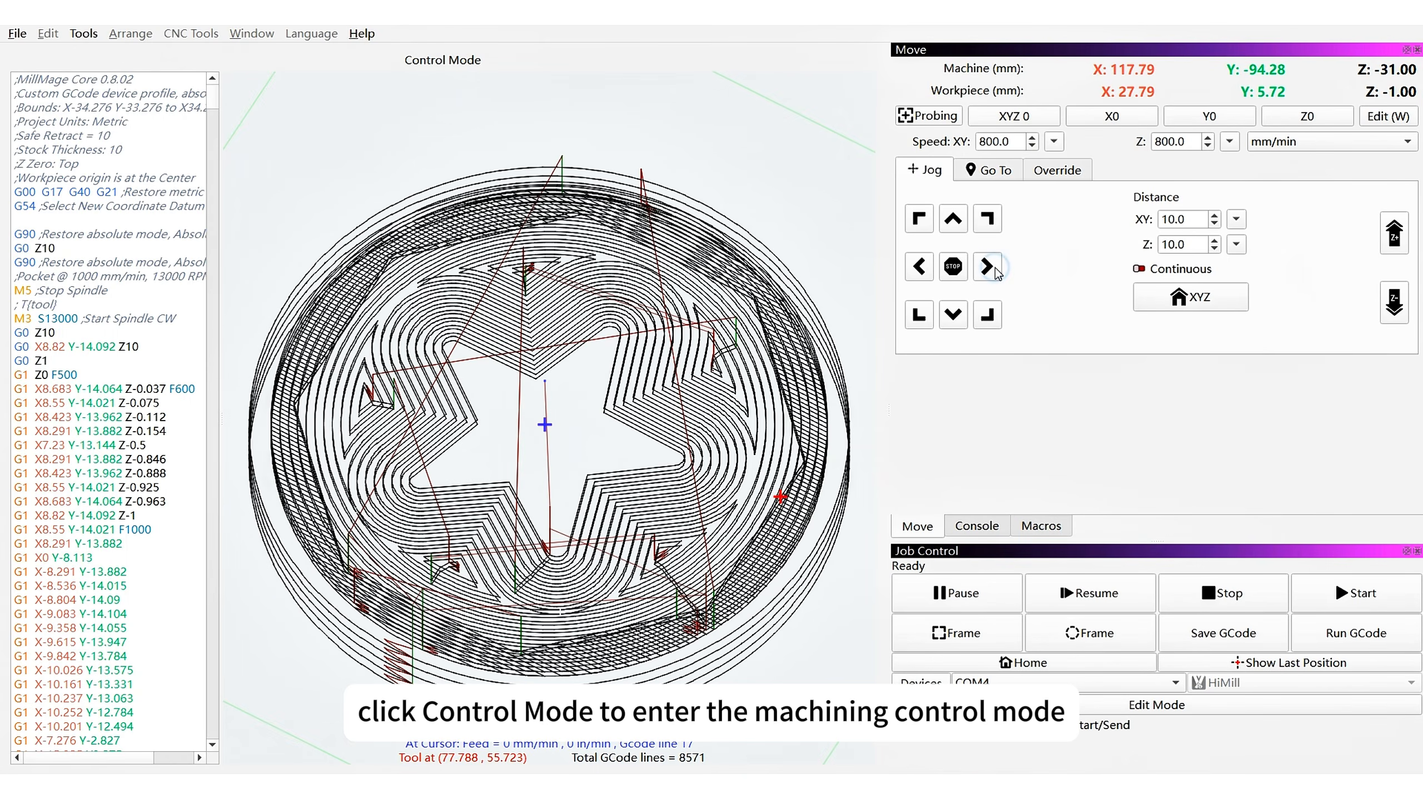
{"action": "left_click", "coordinate": [954, 315]}
{"action": "left_click", "coordinate": [910, 270]}
{"action": "left_click", "coordinate": [910, 270]}
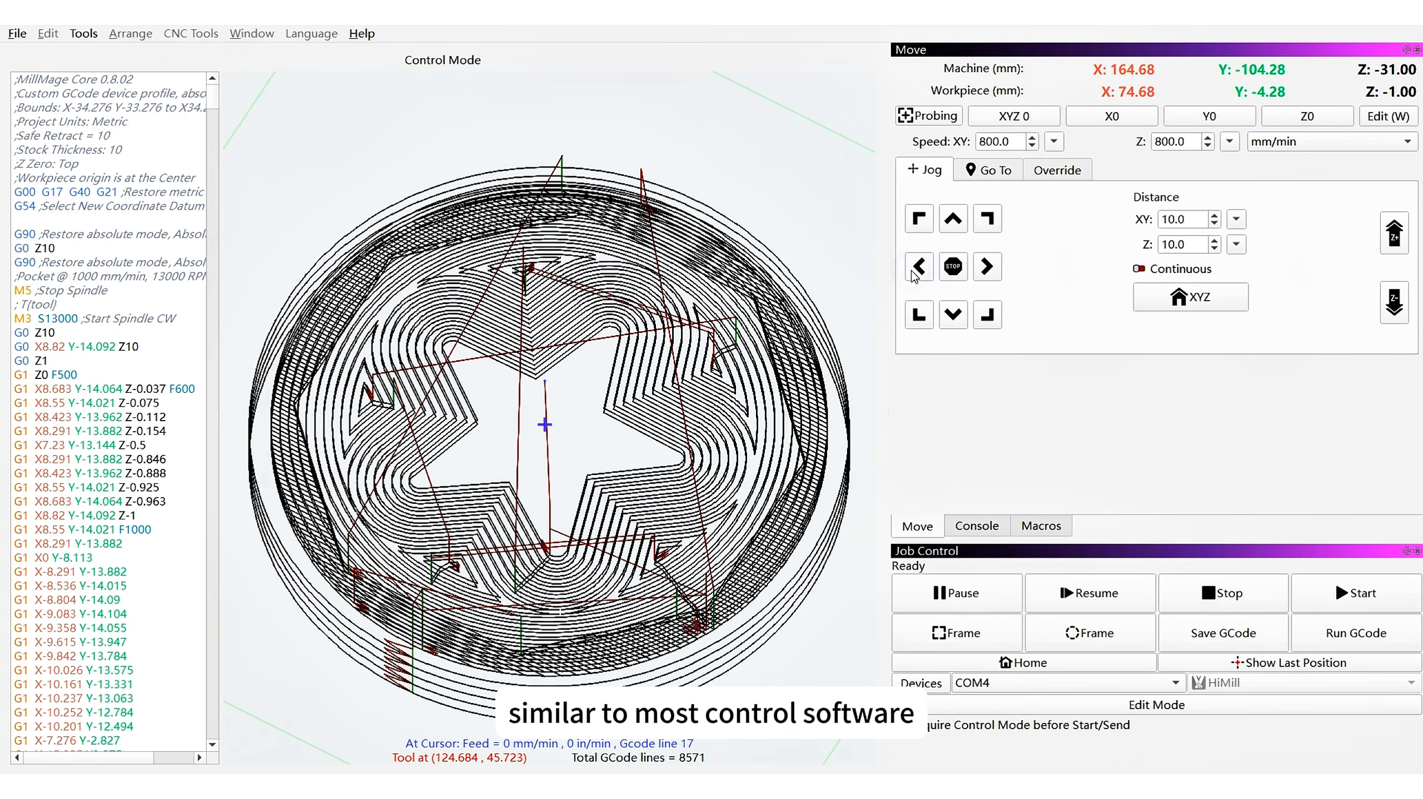
{"action": "left_click", "coordinate": [1389, 293]}
{"action": "left_click", "coordinate": [1391, 295]}
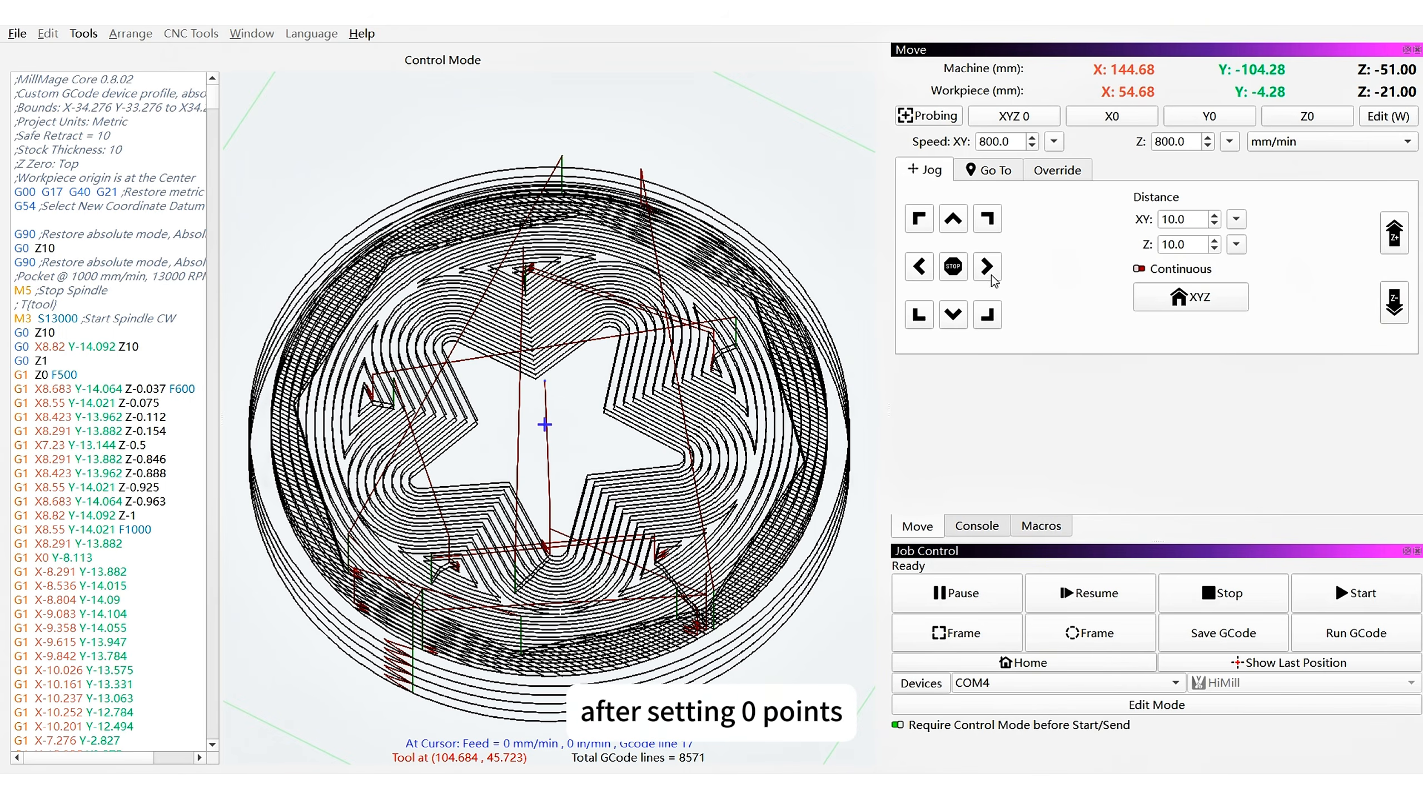
- Run the SetZ0 macro and set the workpiece X and Y zero at the current tool position
{"action": "left_click", "coordinate": [1041, 526]}
{"action": "left_click", "coordinate": [992, 84]}
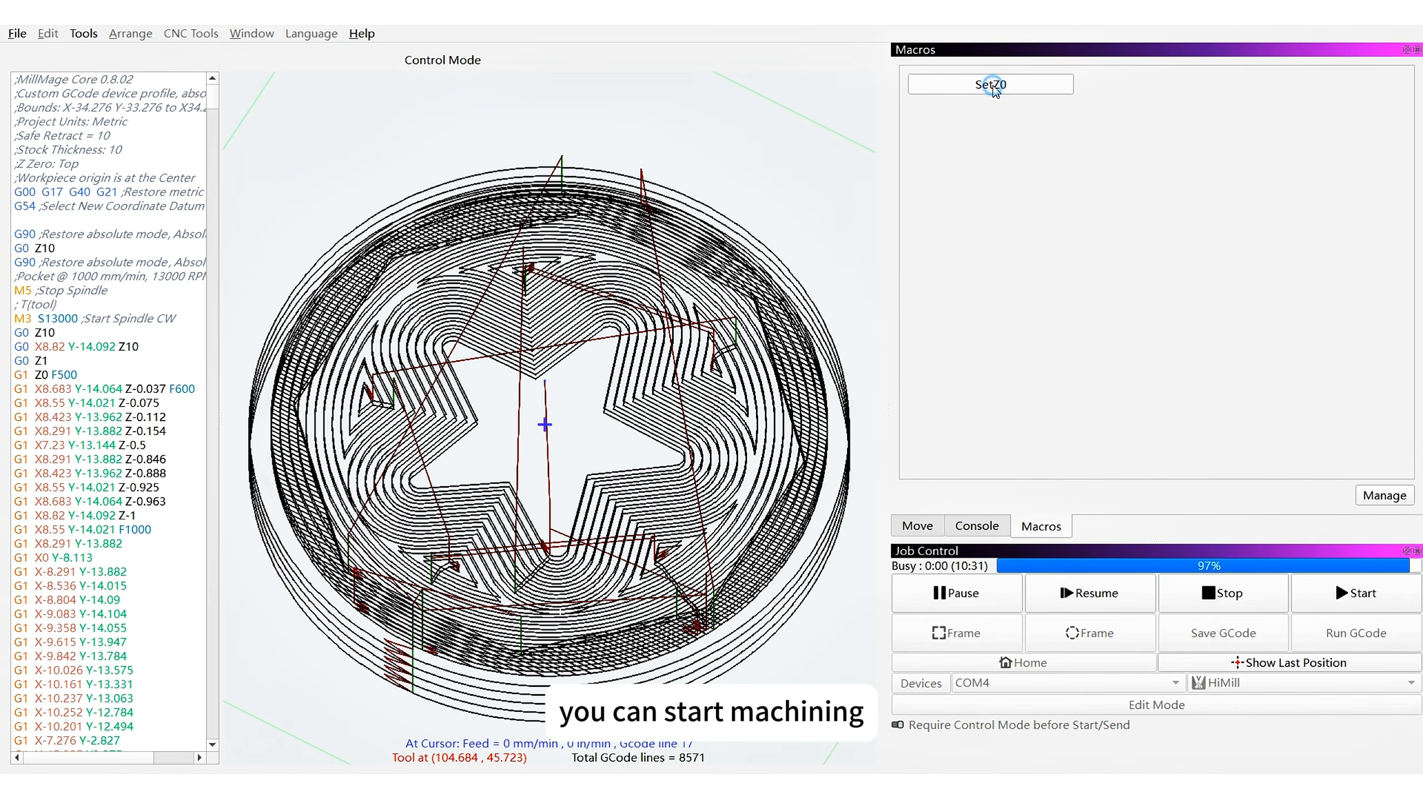
{"action": "left_click", "coordinate": [991, 527]}
{"action": "left_click", "coordinate": [917, 526]}
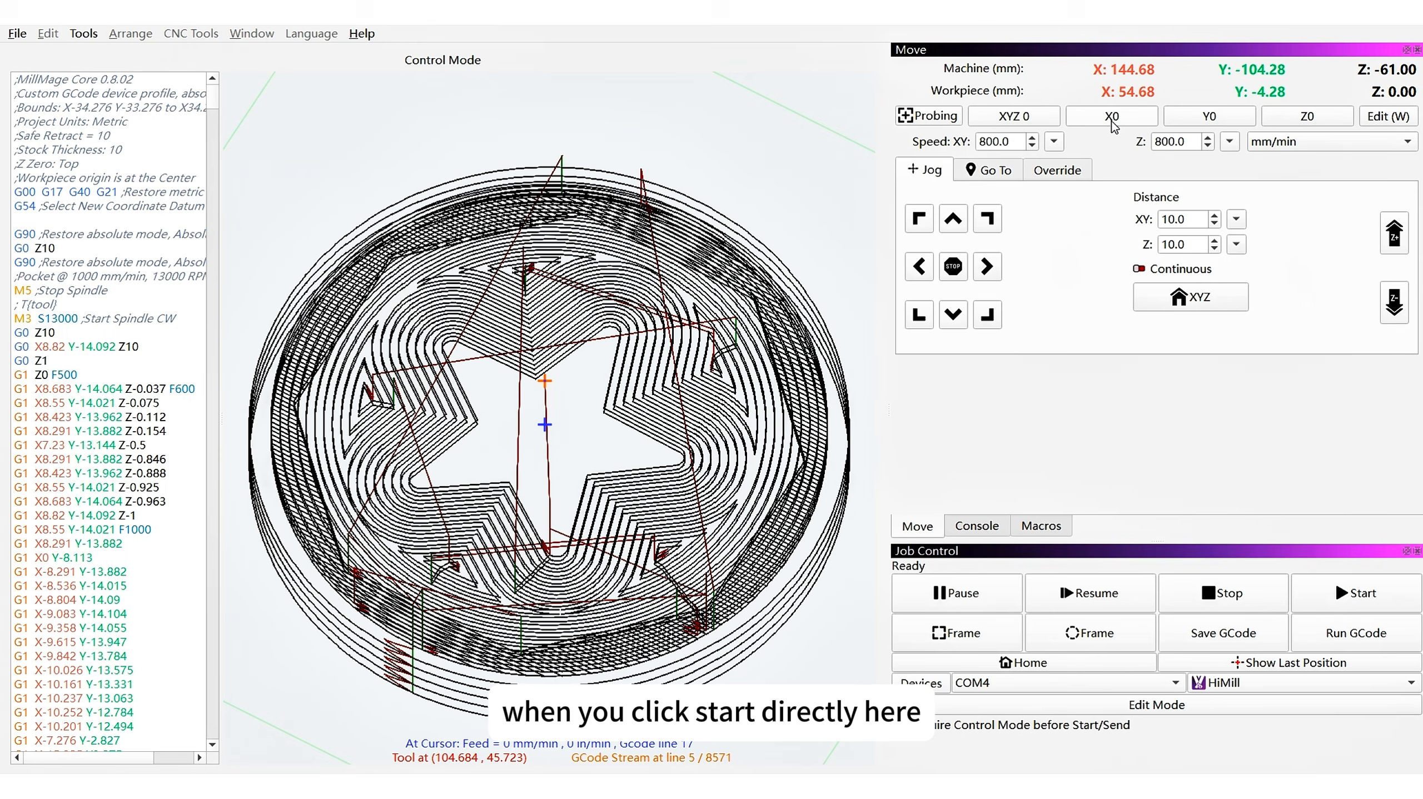
{"action": "left_click", "coordinate": [1234, 117]}
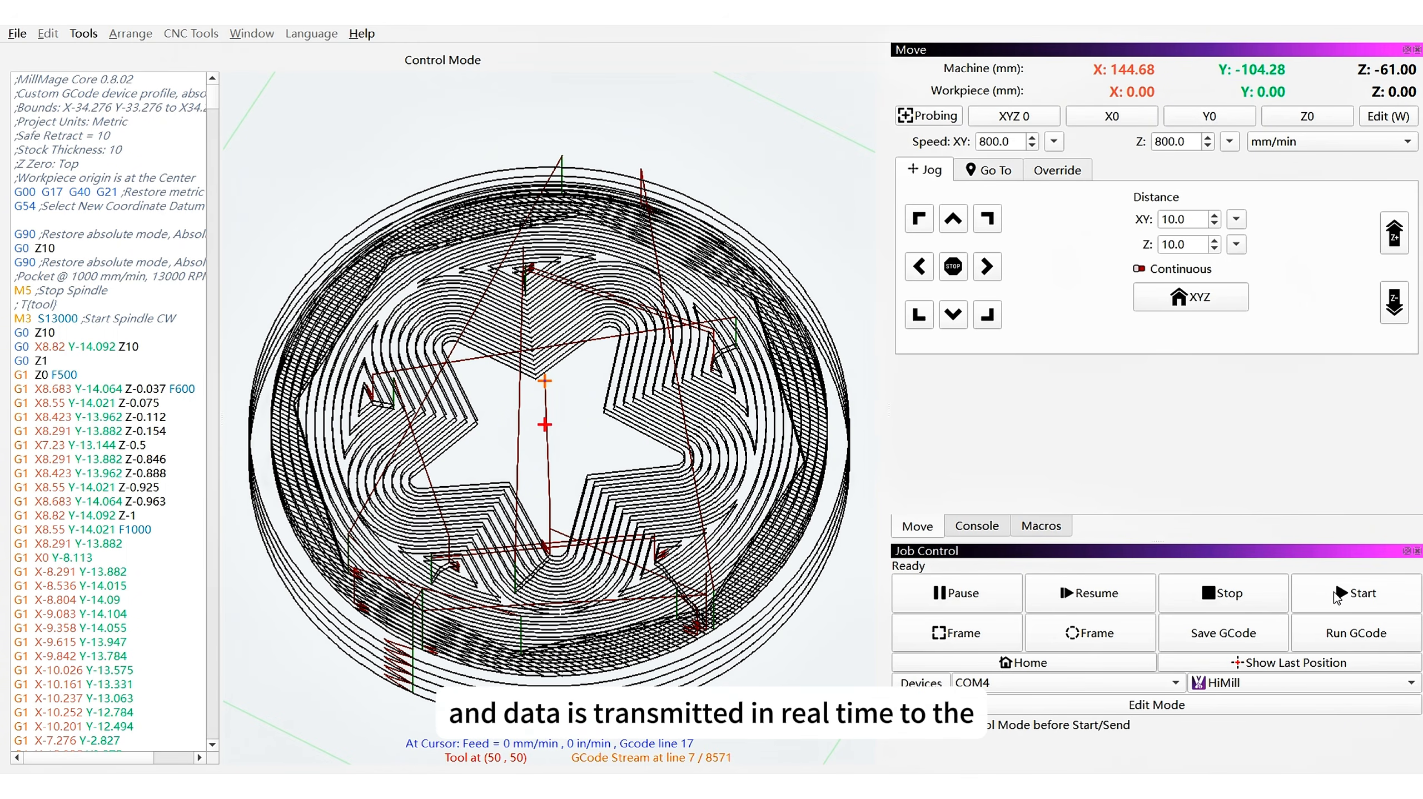
{"action": "left_click", "coordinate": [1334, 592]}
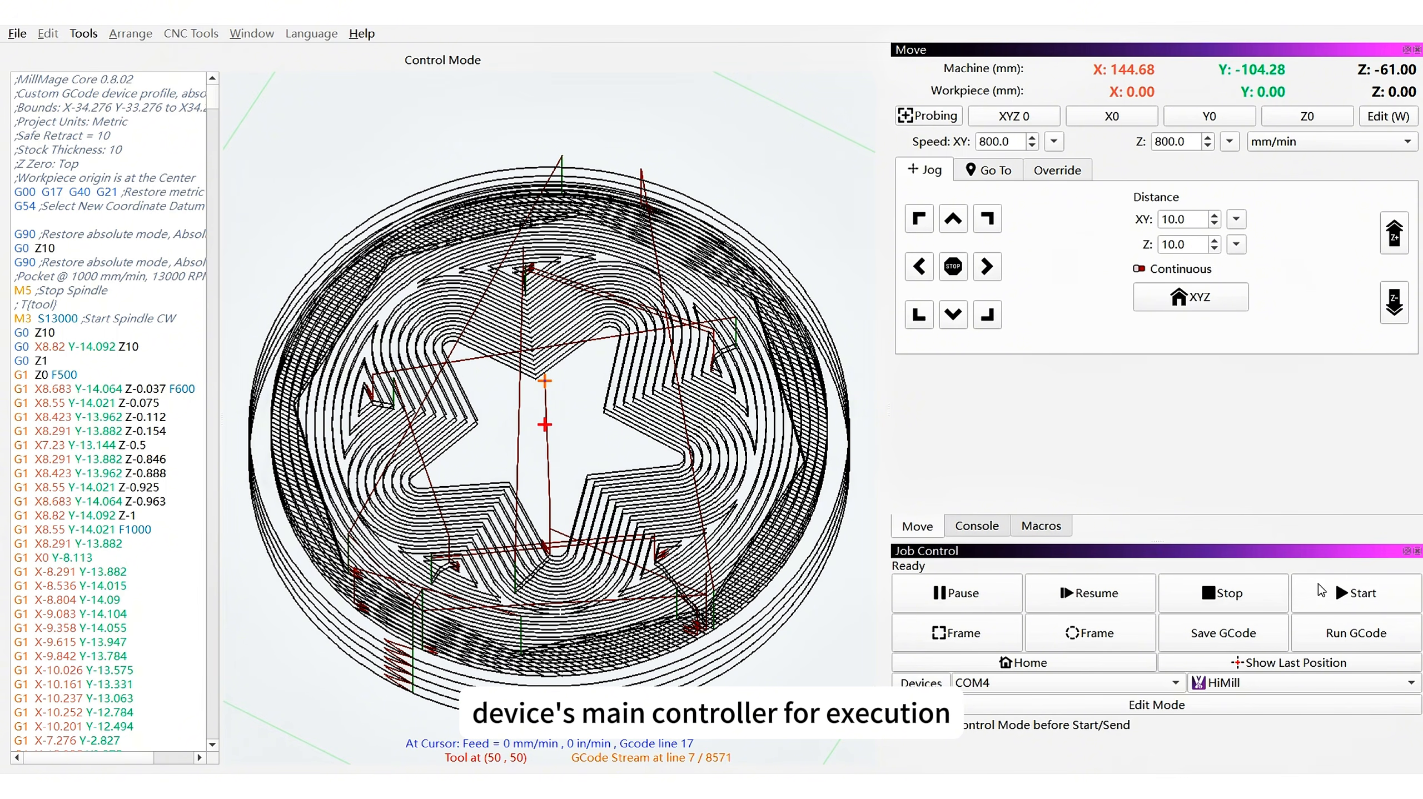
{"action": "left_click", "coordinate": [898, 423]}
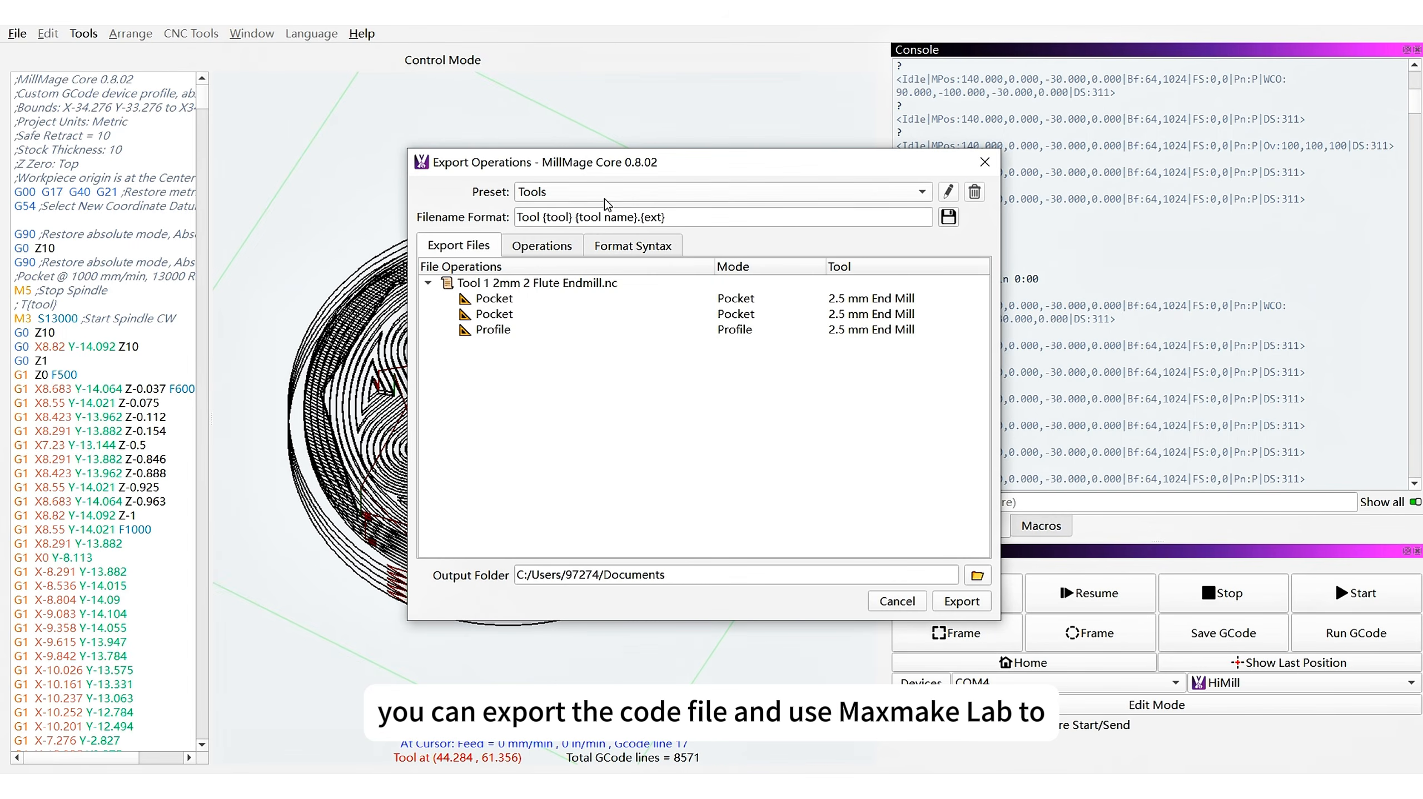
- Export the two pockets and the profile as G-code with the Single File preset to the Documents folder
{"action": "left_click", "coordinate": [608, 205]}
{"action": "left_click", "coordinate": [559, 135]}
{"action": "left_click", "coordinate": [571, 193]}
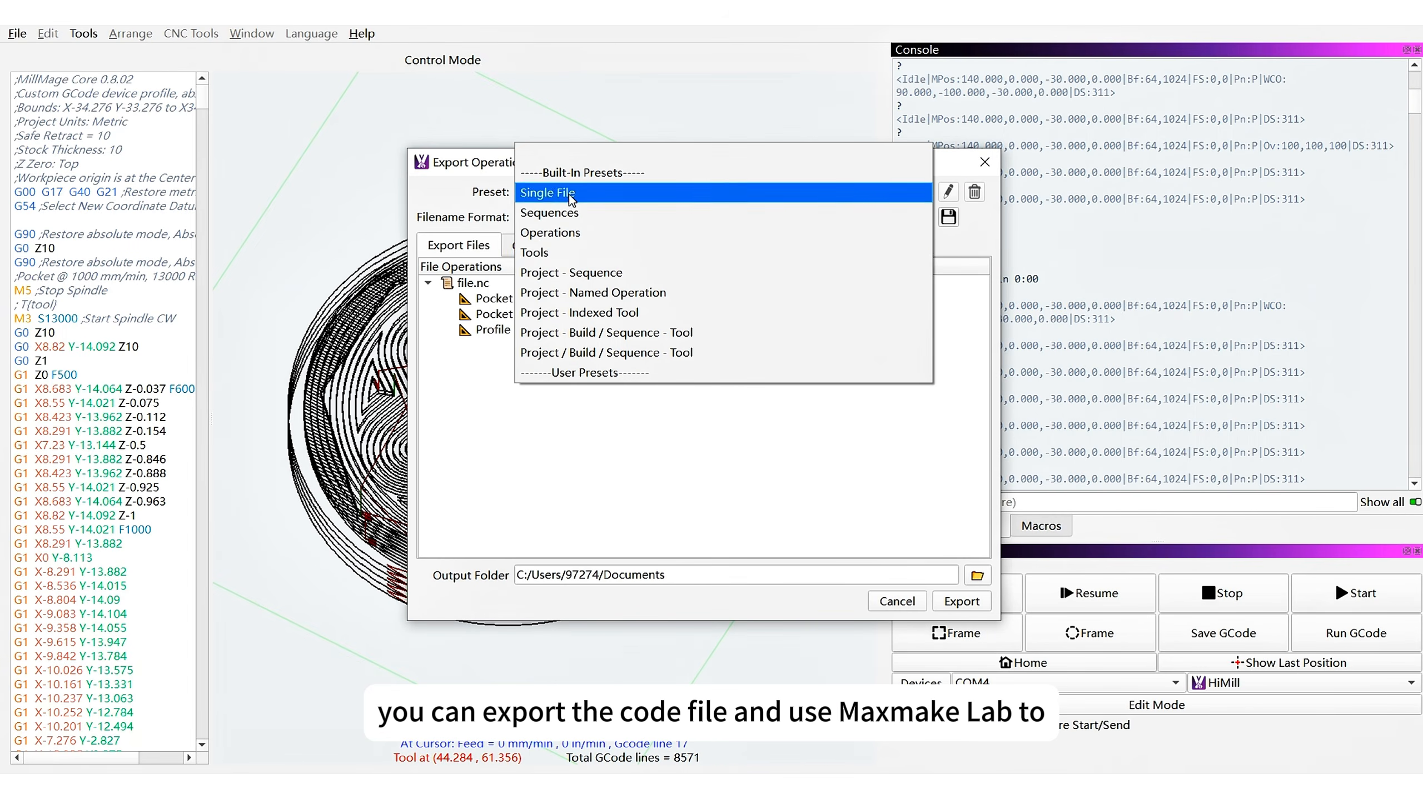
{"action": "left_click", "coordinate": [570, 196]}
{"action": "left_click", "coordinate": [960, 601]}
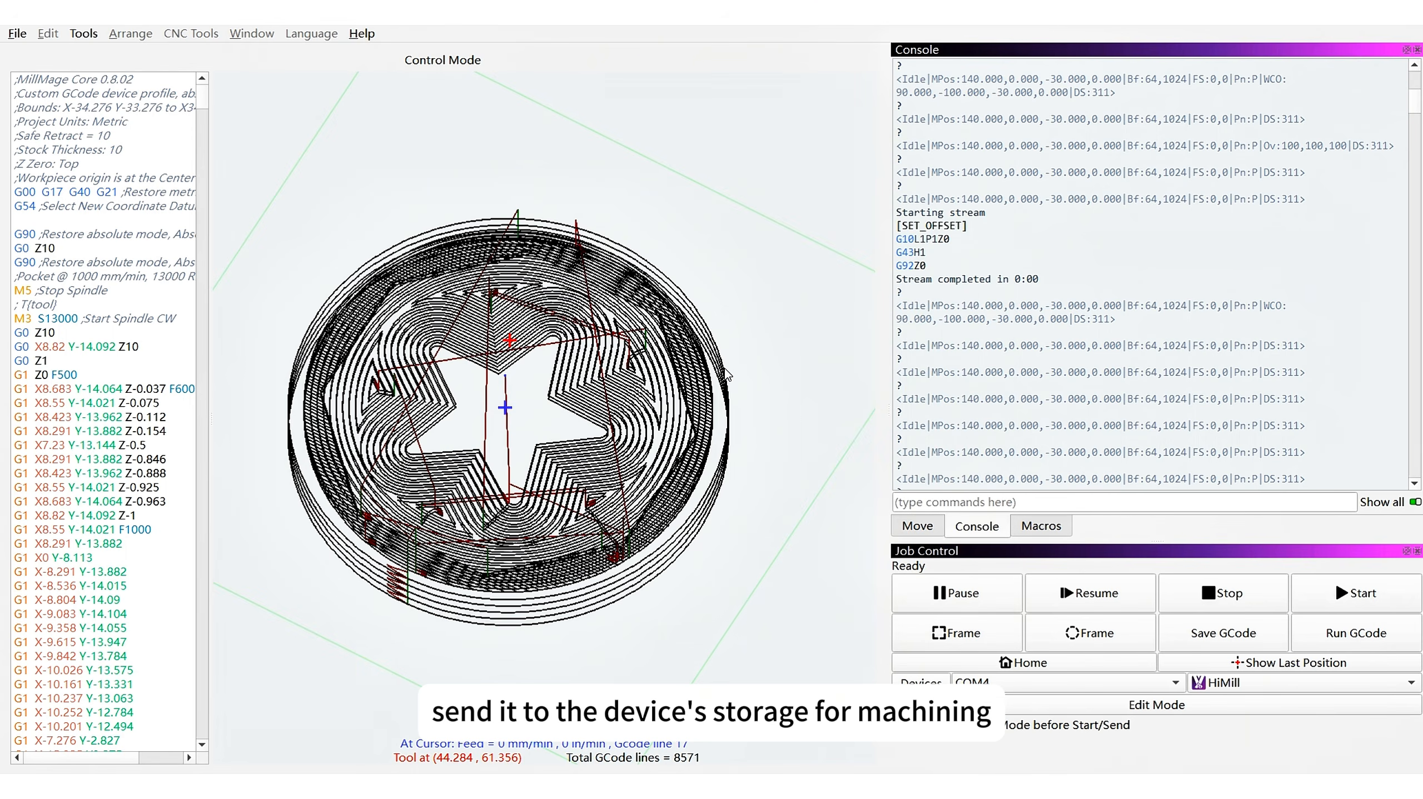